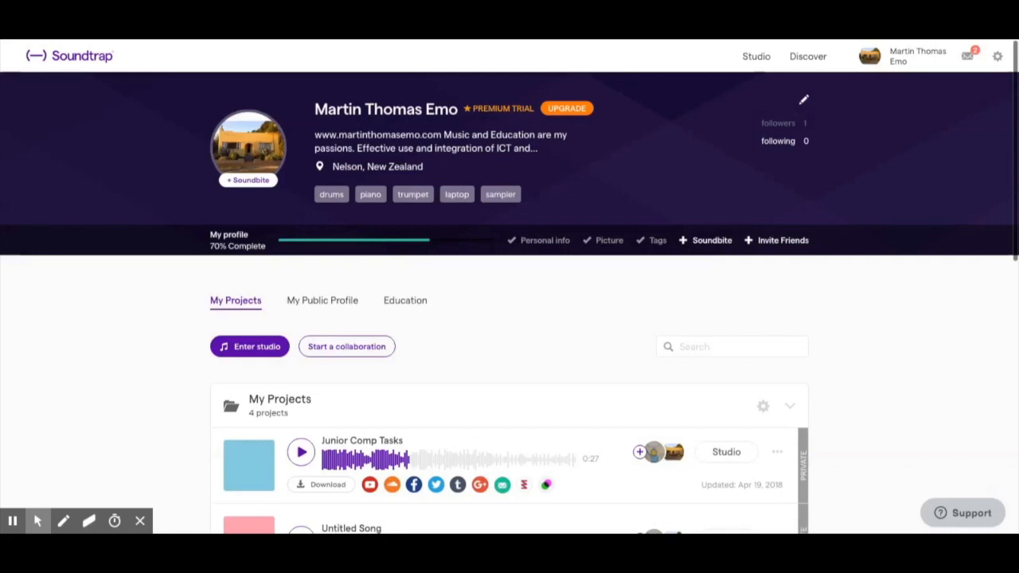
# Enter the studio with a Blank template project and bring up the new-track instrument choices
pyautogui.click(251, 348)
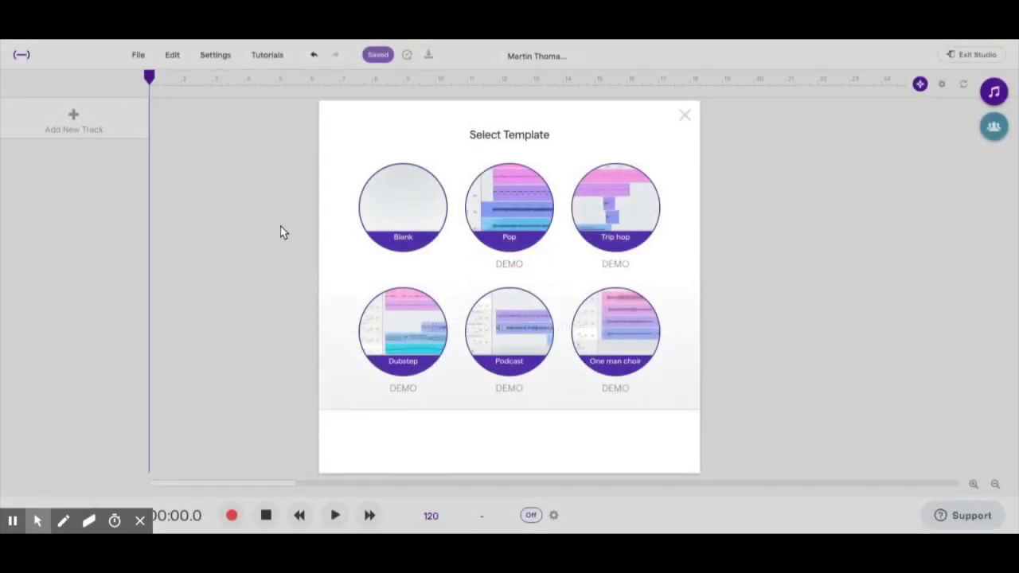
pyautogui.click(409, 217)
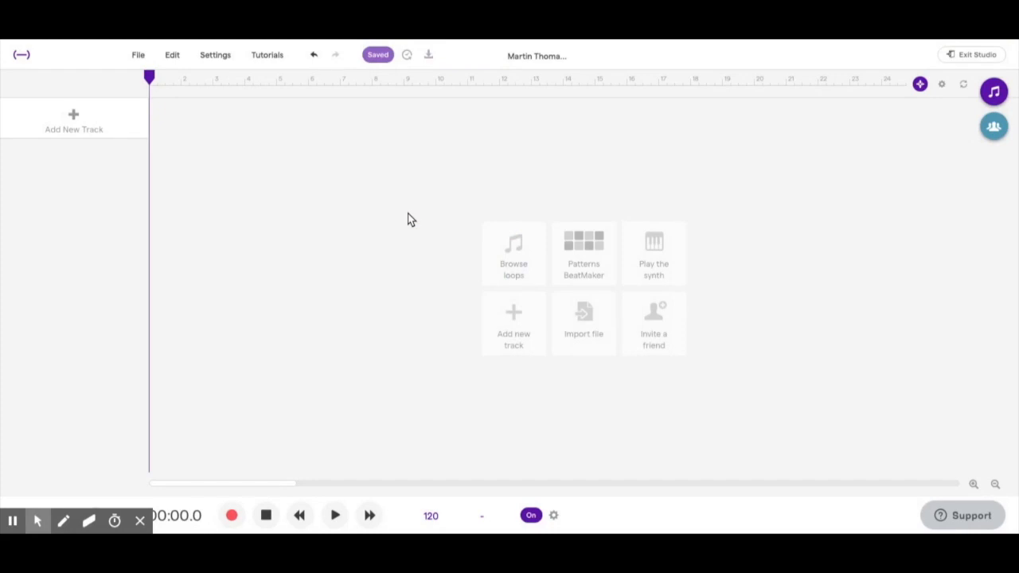
pyautogui.click(71, 115)
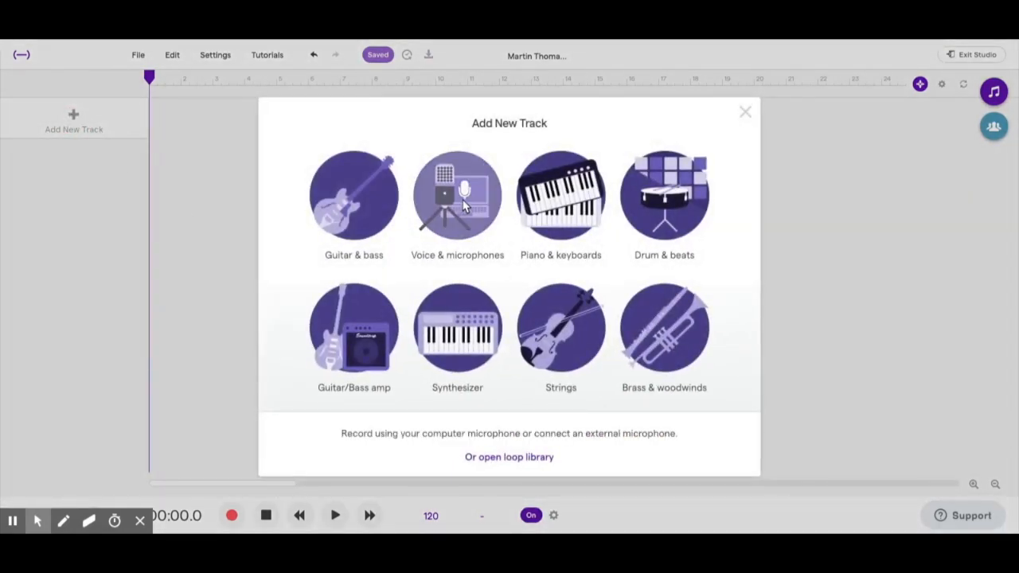
# Add a Voice & microphones track, remove its Parametric Eq and Equalizer effects, and start recording
pyautogui.click(460, 199)
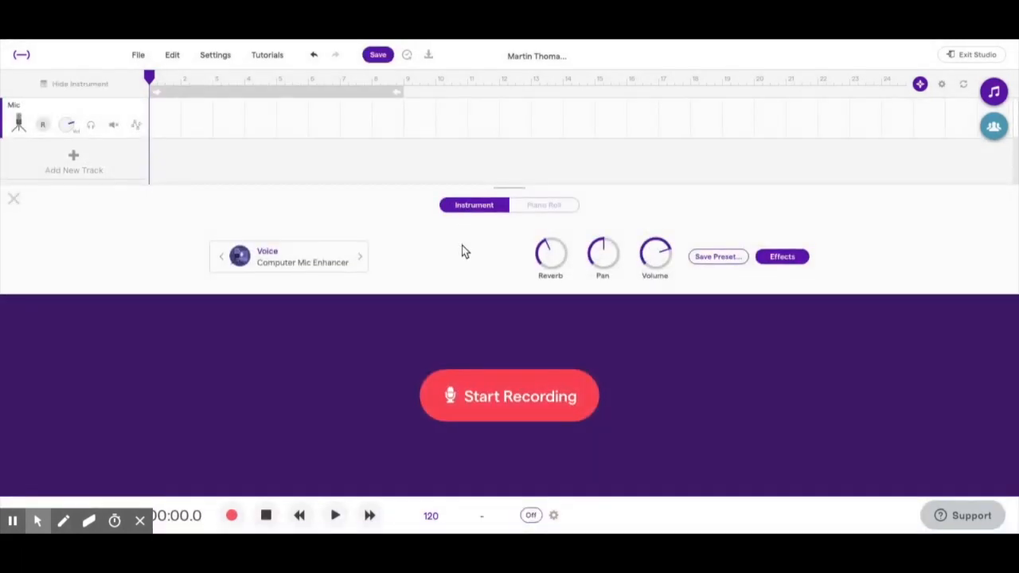
pyautogui.click(546, 250)
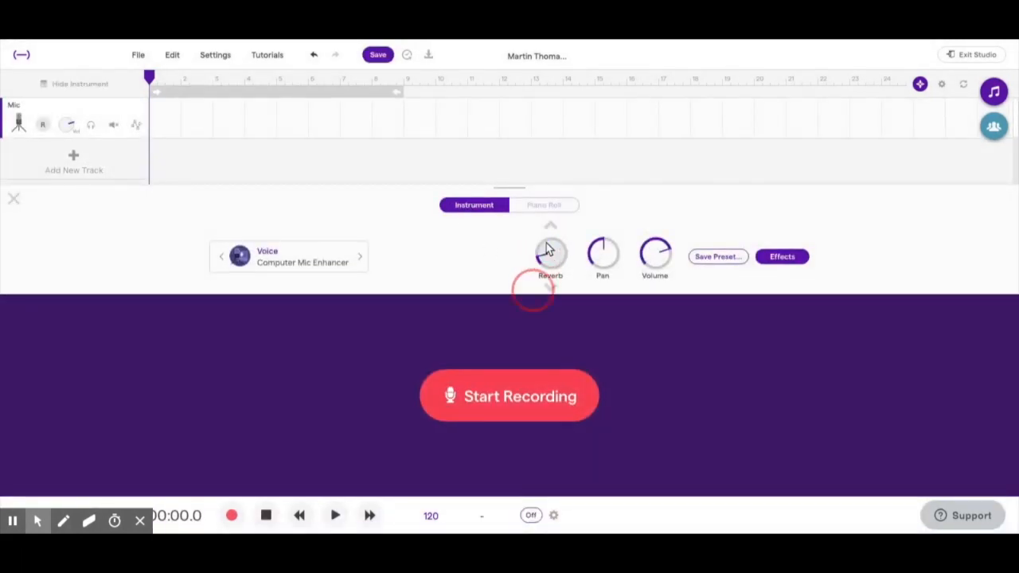
pyautogui.click(781, 257)
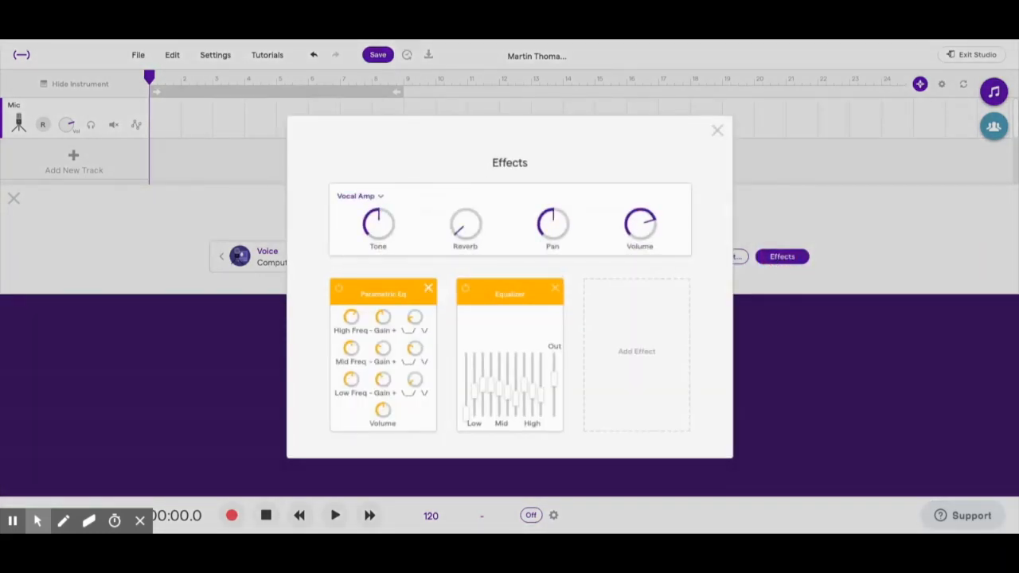
pyautogui.click(428, 288)
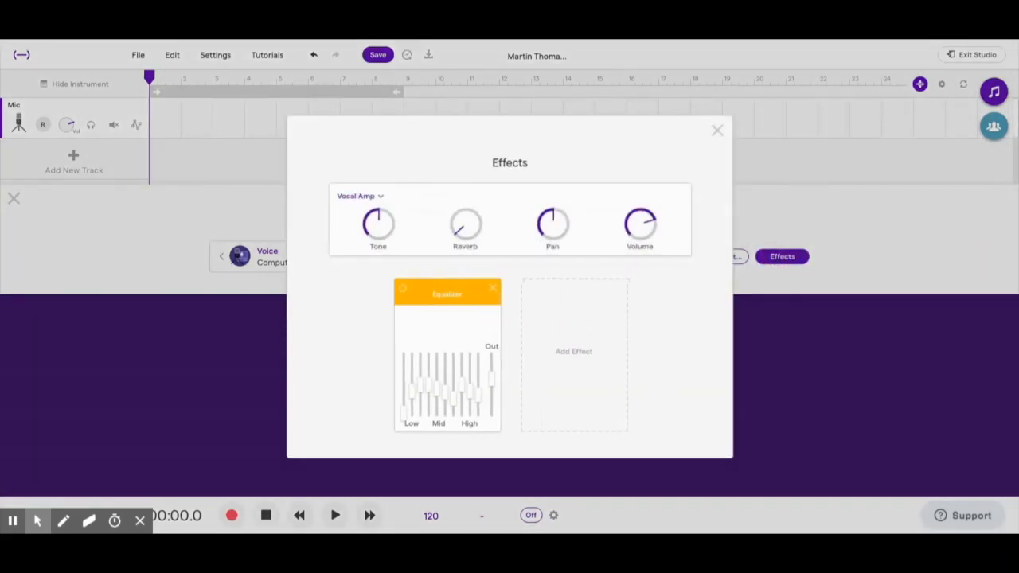
pyautogui.click(491, 292)
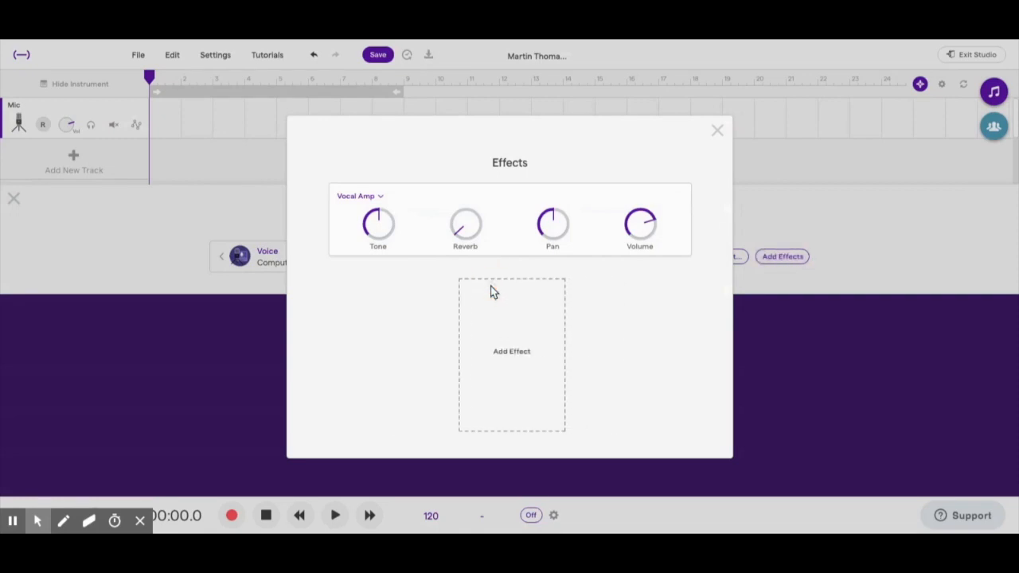
pyautogui.click(717, 133)
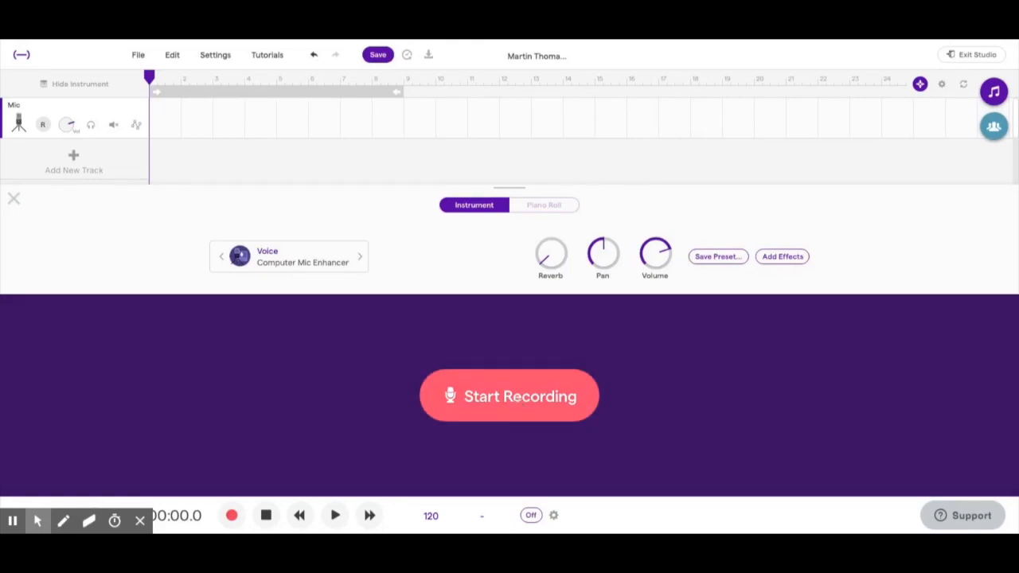
pyautogui.click(517, 397)
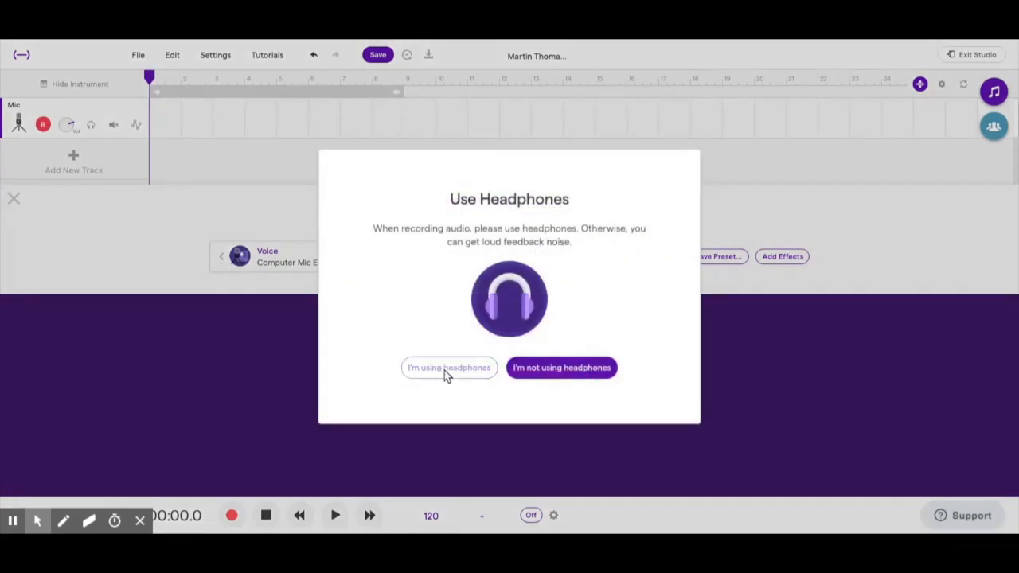
# Confirm headphones and record a roughly 33-second voice-over onto the Mic track
pyautogui.click(444, 370)
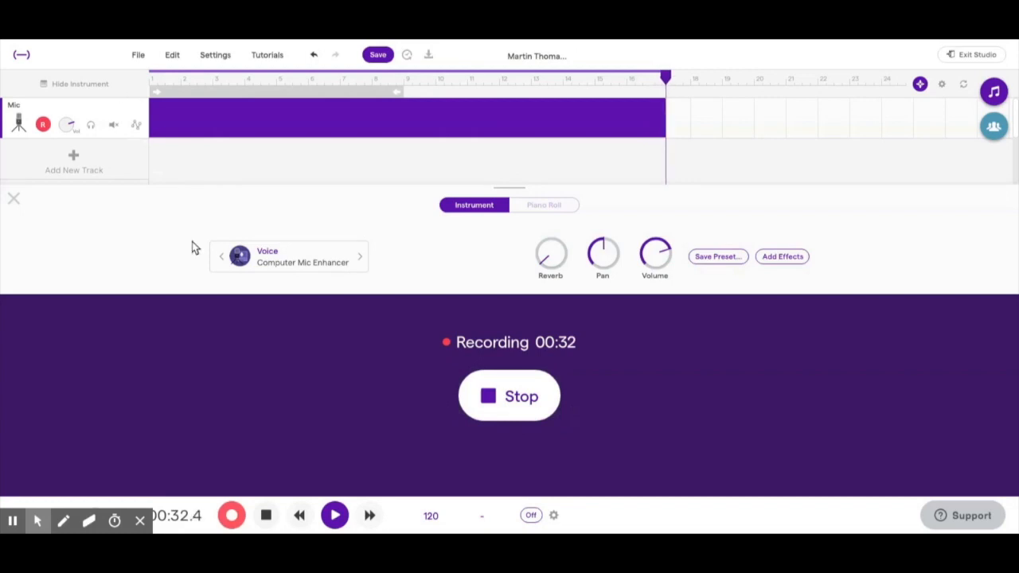
pyautogui.click(509, 394)
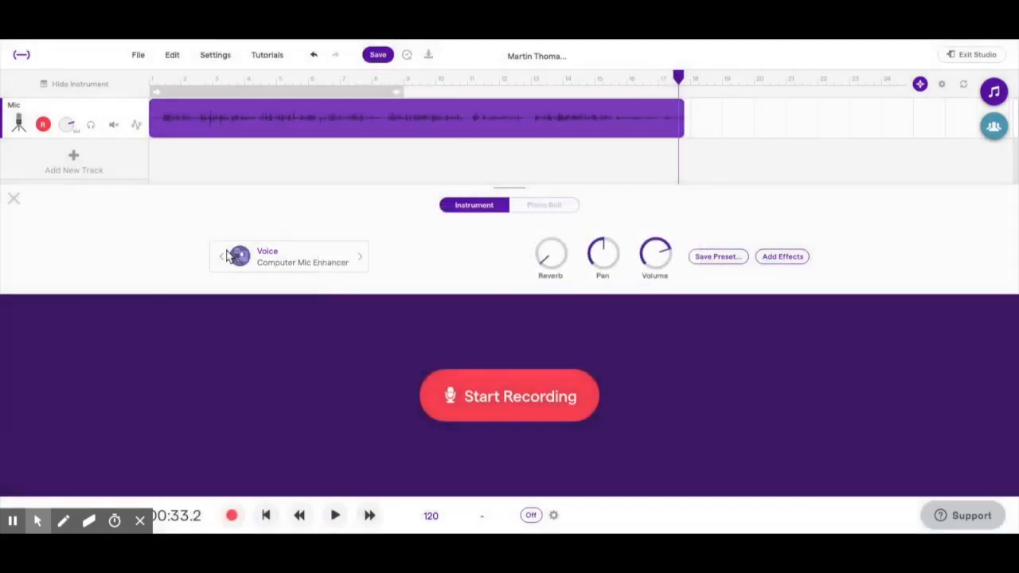
# Close the instrument panel, disarm the Mic track, and play the voice clip from the start
pyautogui.click(13, 199)
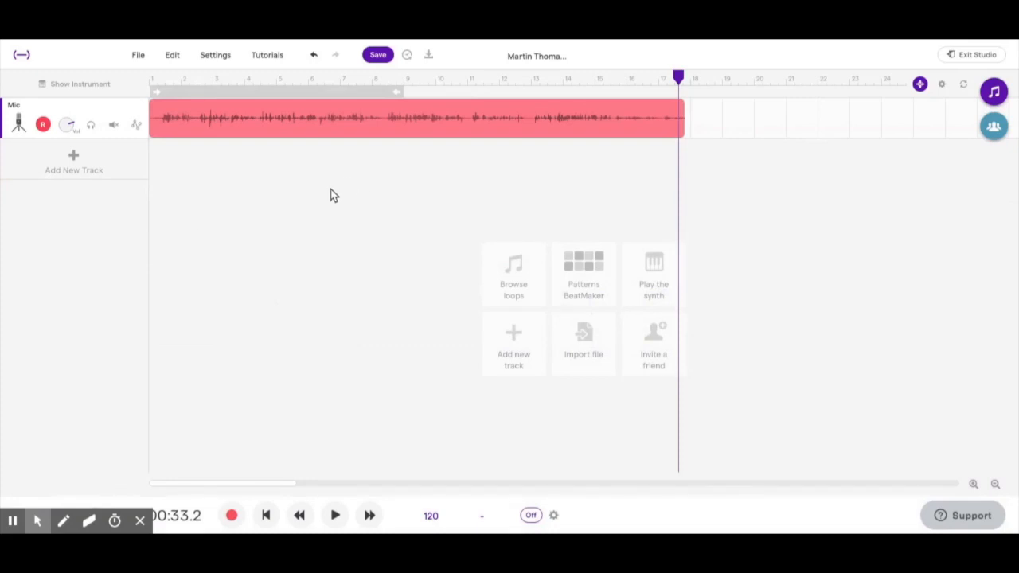
pyautogui.moveTo(676, 76); pyautogui.dragTo(149, 78)
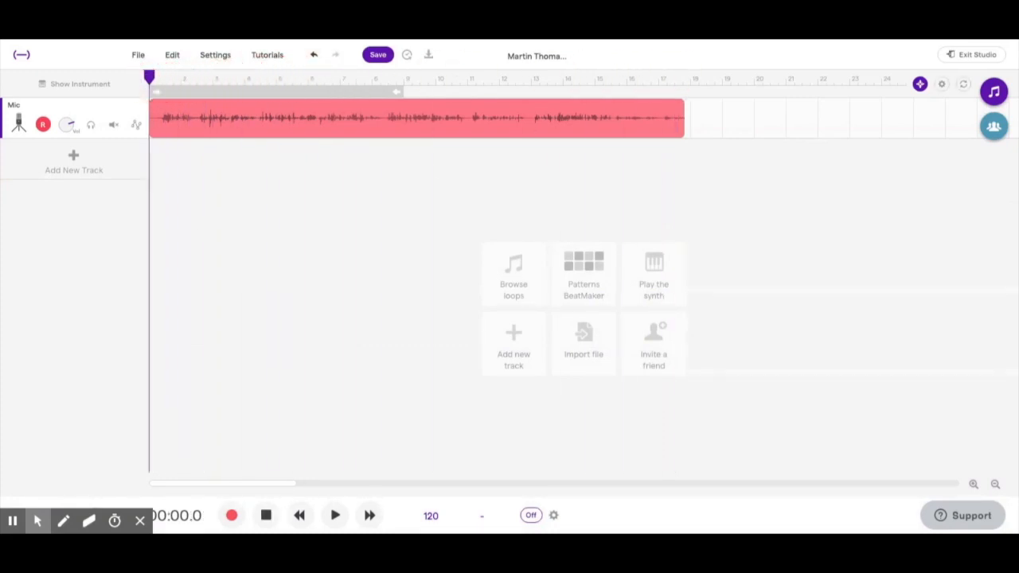
pyautogui.click(43, 126)
pyautogui.press('space')
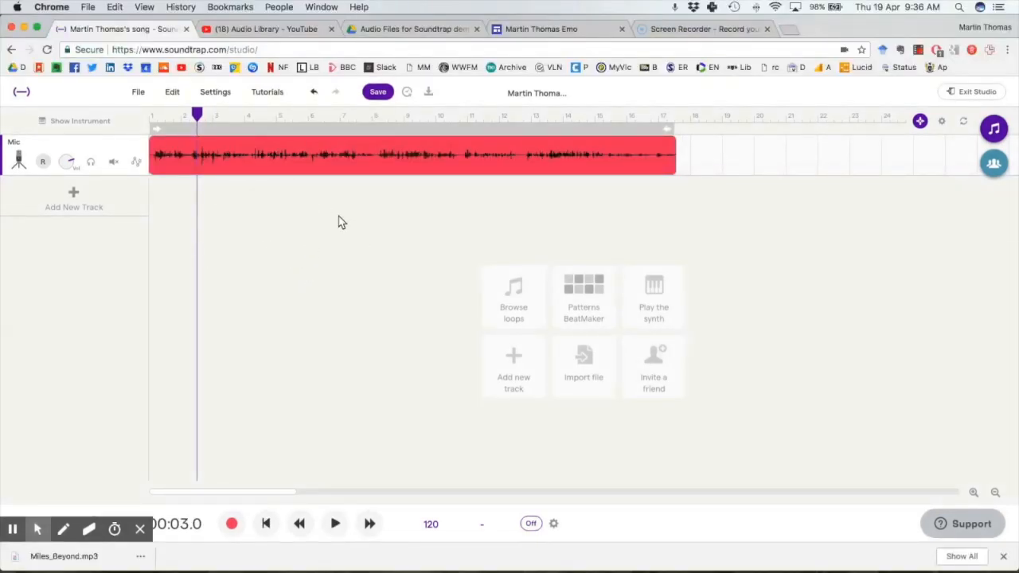
# Download the Miles Beyond jazz track as an MP3 from the YouTube Audio Library
pyautogui.click(259, 29)
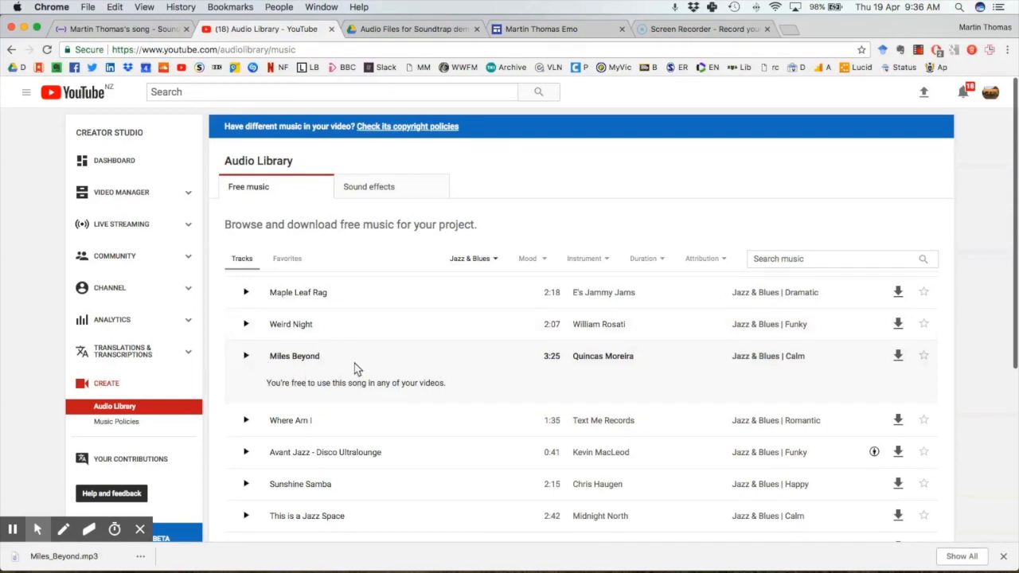
pyautogui.click(898, 357)
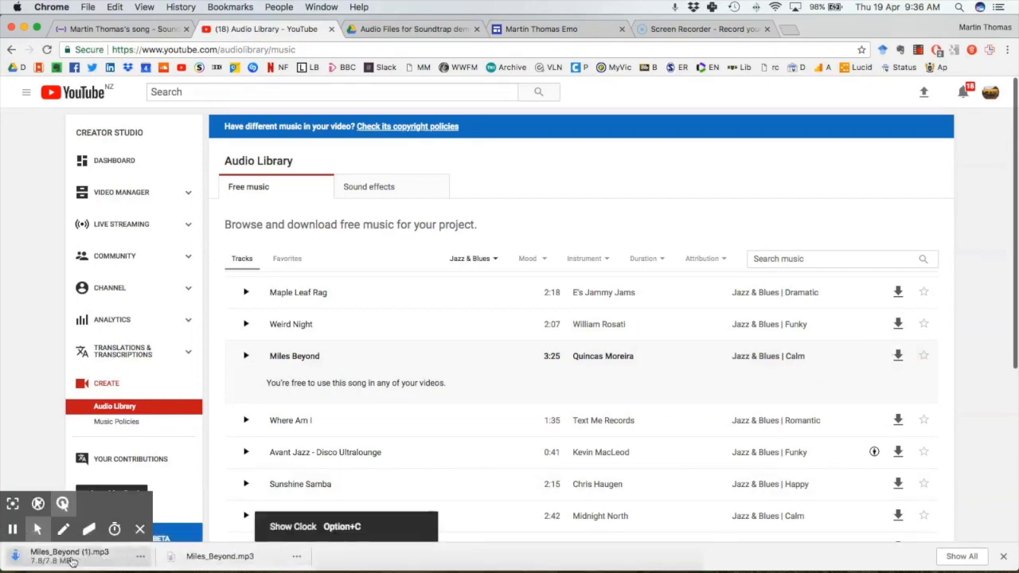
# Import Miles_Beyond.mp3 from Downloads as a new track and play it with the voice from the start
pyautogui.click(119, 30)
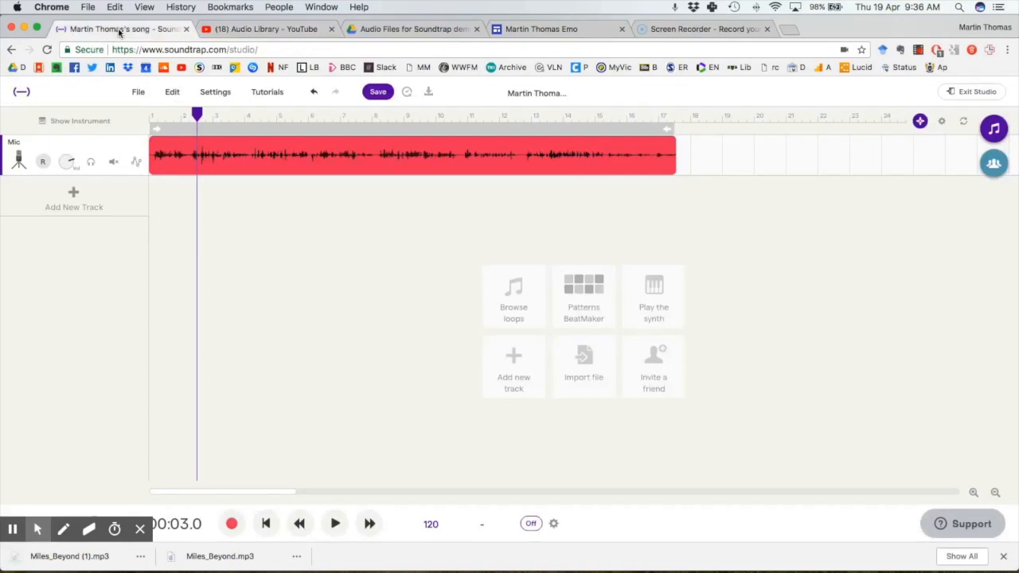
pyautogui.click(582, 360)
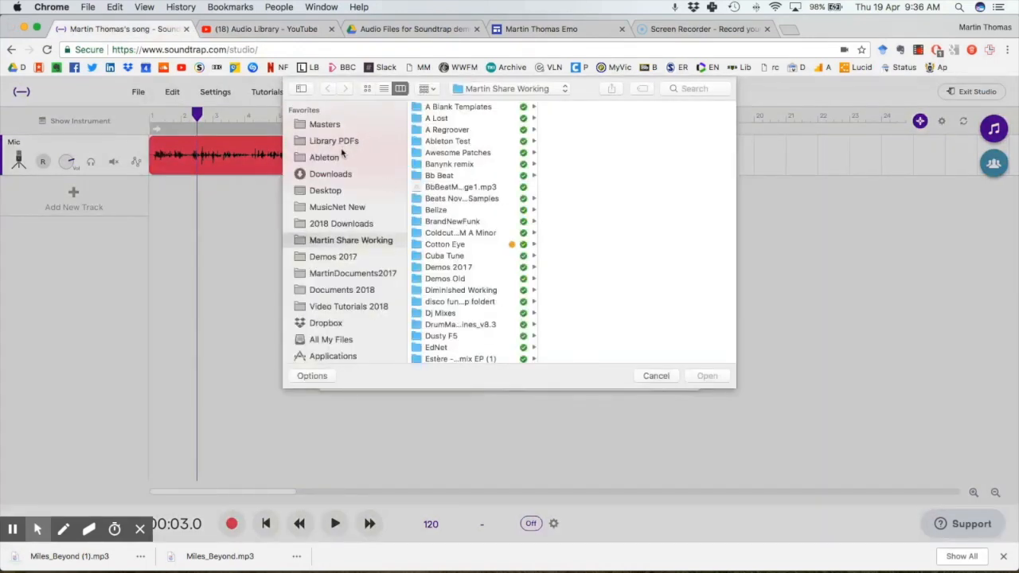
pyautogui.click(325, 177)
pyautogui.click(462, 118)
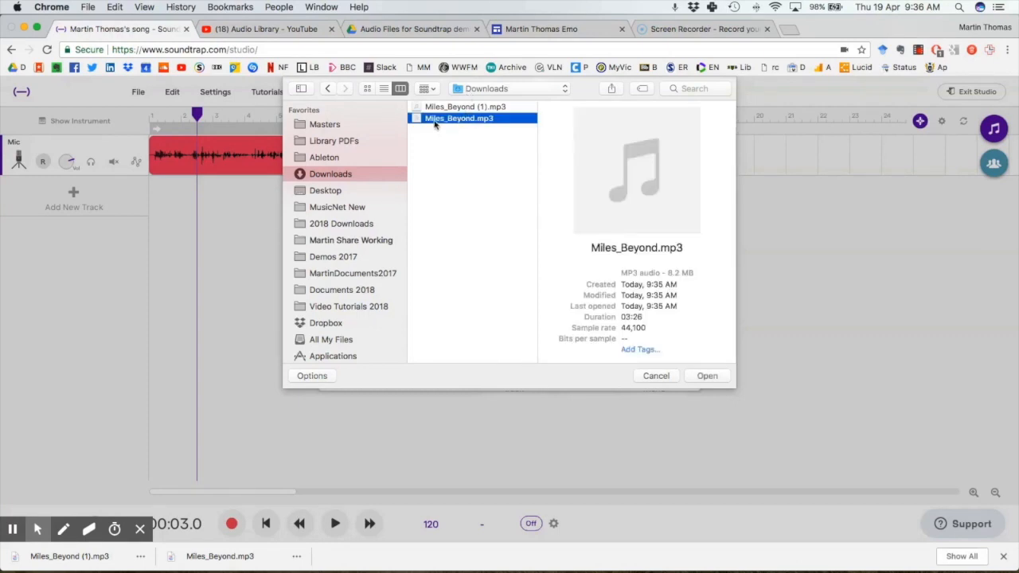
pyautogui.click(706, 376)
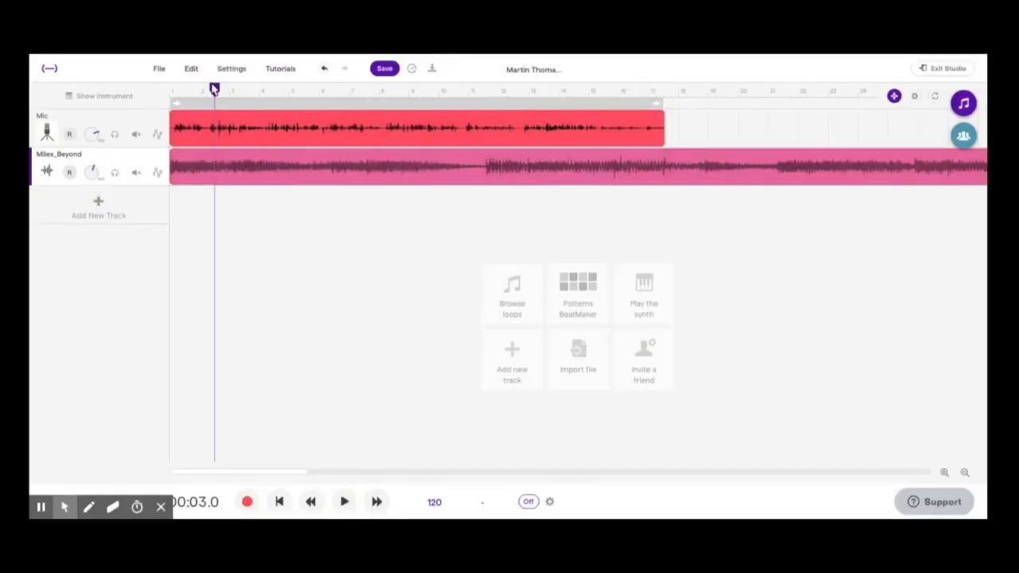
pyautogui.moveTo(214, 90); pyautogui.dragTo(163, 87)
pyautogui.press('space')
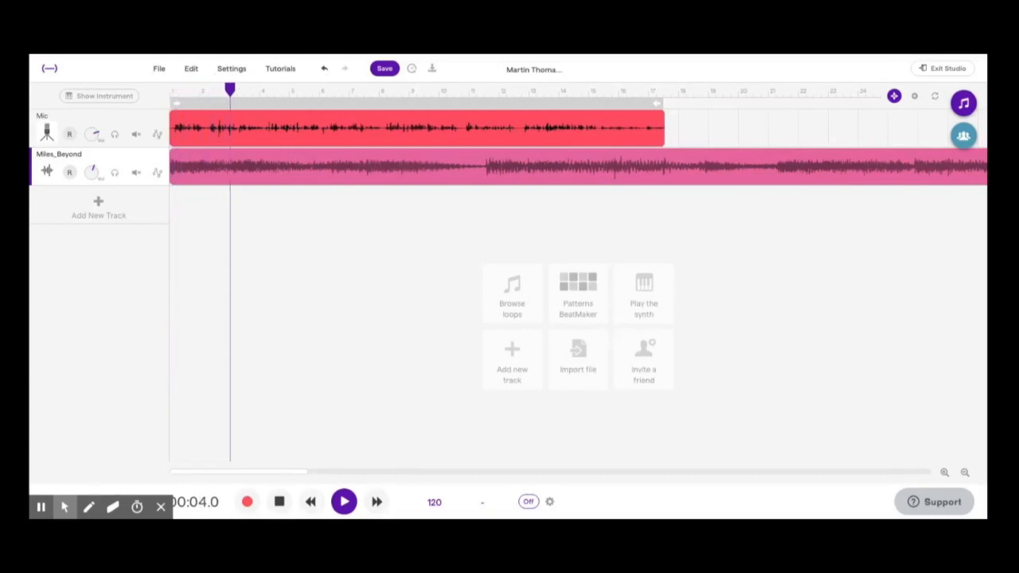
# Lower the Miles_Beyond track volume and replay the mix from the start
pyautogui.press('space')
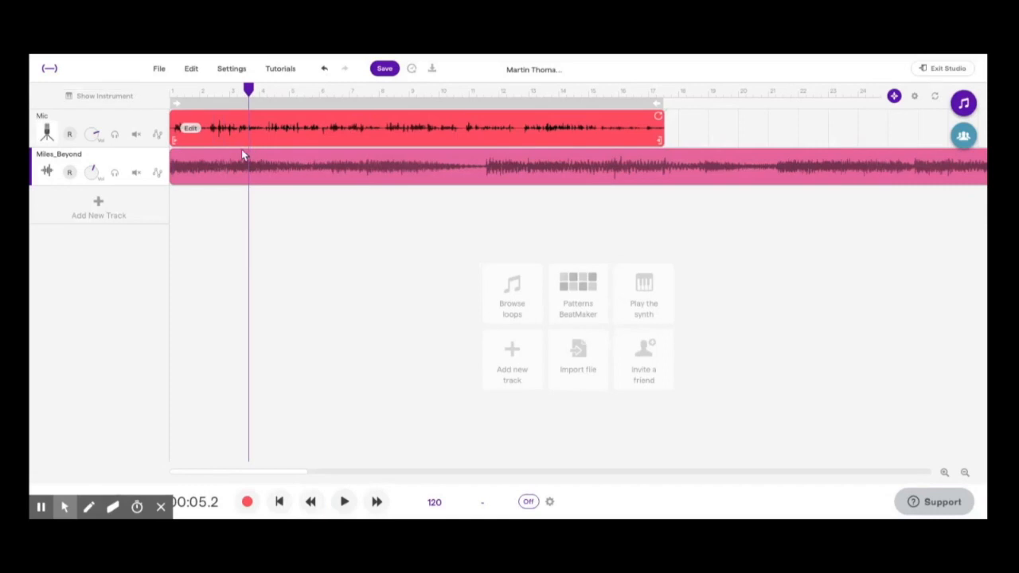
pyautogui.moveTo(92, 174); pyautogui.dragTo(84, 209)
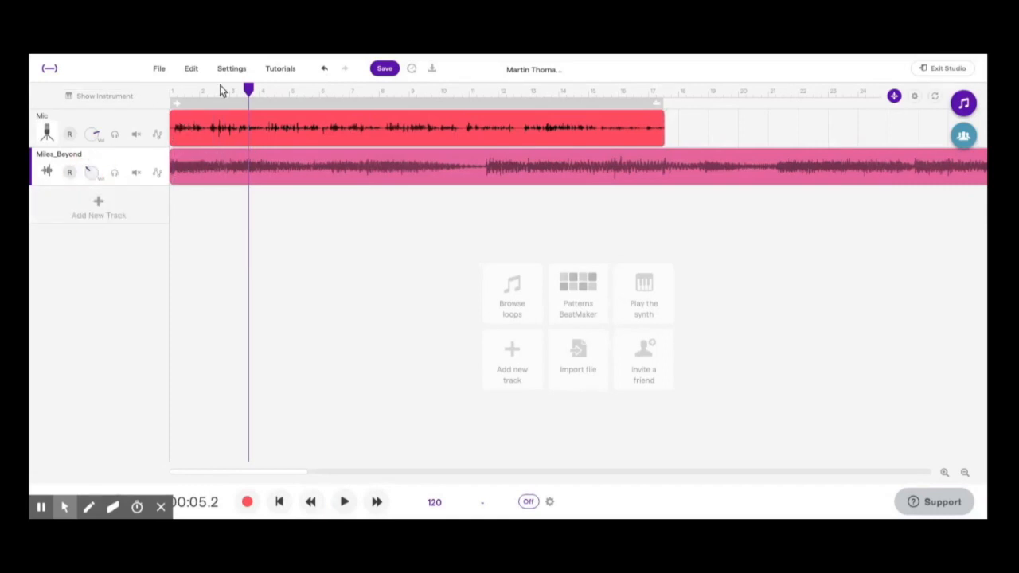
pyautogui.moveTo(245, 89); pyautogui.dragTo(171, 92)
pyautogui.press('space')
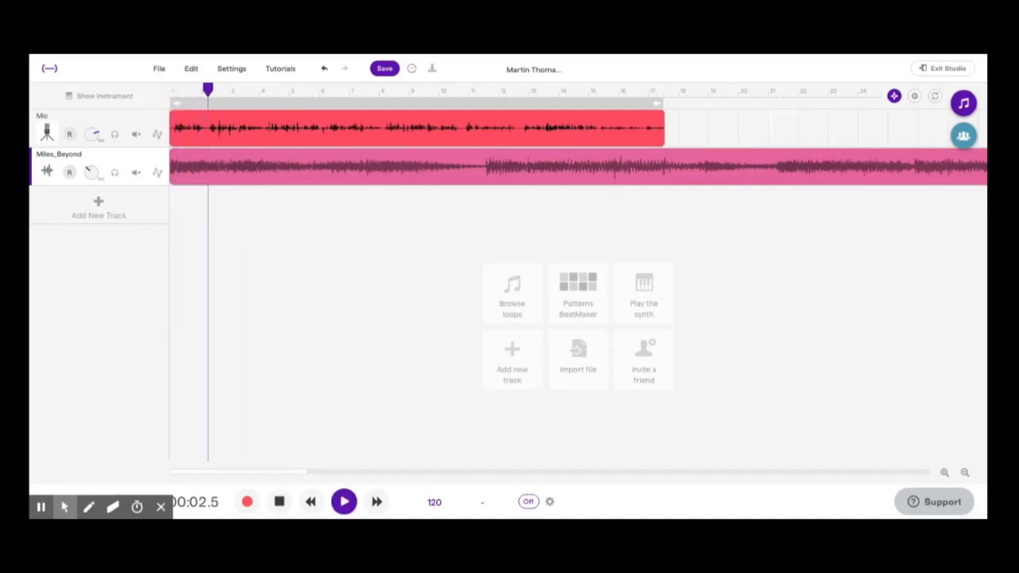
pyautogui.press('space')
# Trim the Mic clip's silent opening, move it to the timeline start, and play the mix
pyautogui.click(173, 144)
pyautogui.moveTo(174, 143); pyautogui.dragTo(196, 130)
pyautogui.moveTo(234, 90); pyautogui.dragTo(164, 88)
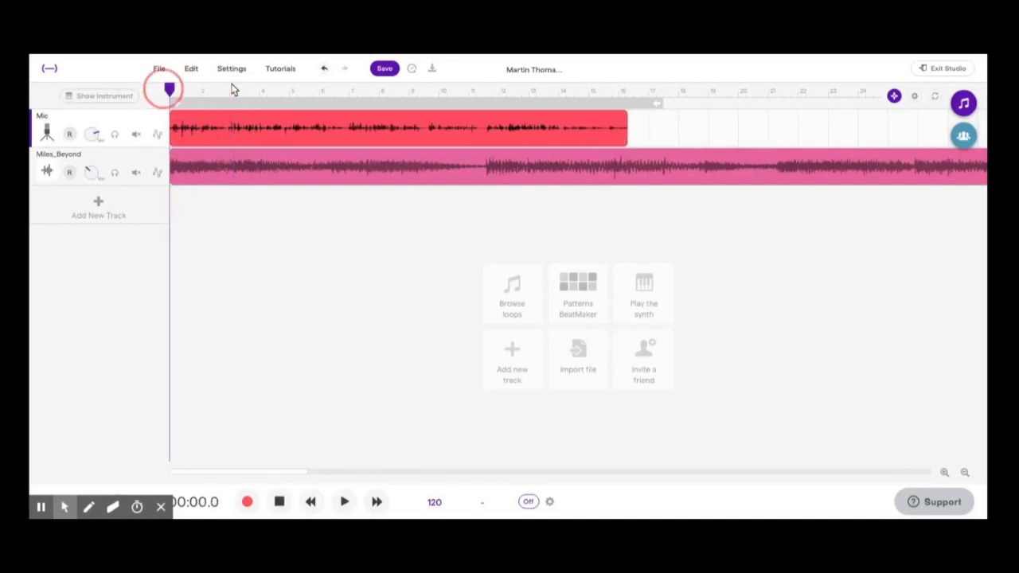
pyautogui.press('space')
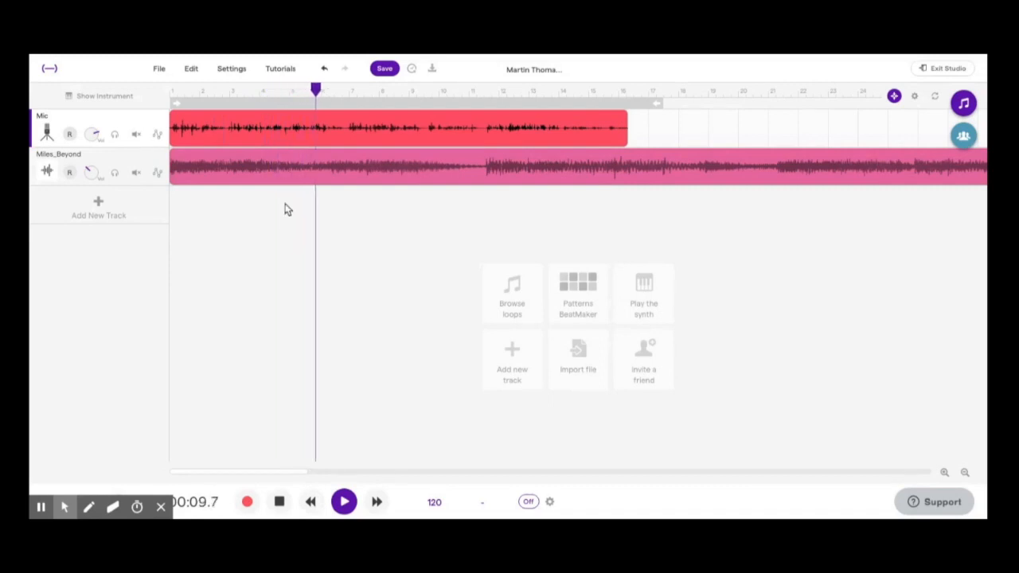
# Split the Miles_Beyond clip where the voice ends and delete the leftover end of the music
pyautogui.press('space')
pyautogui.click(624, 163)
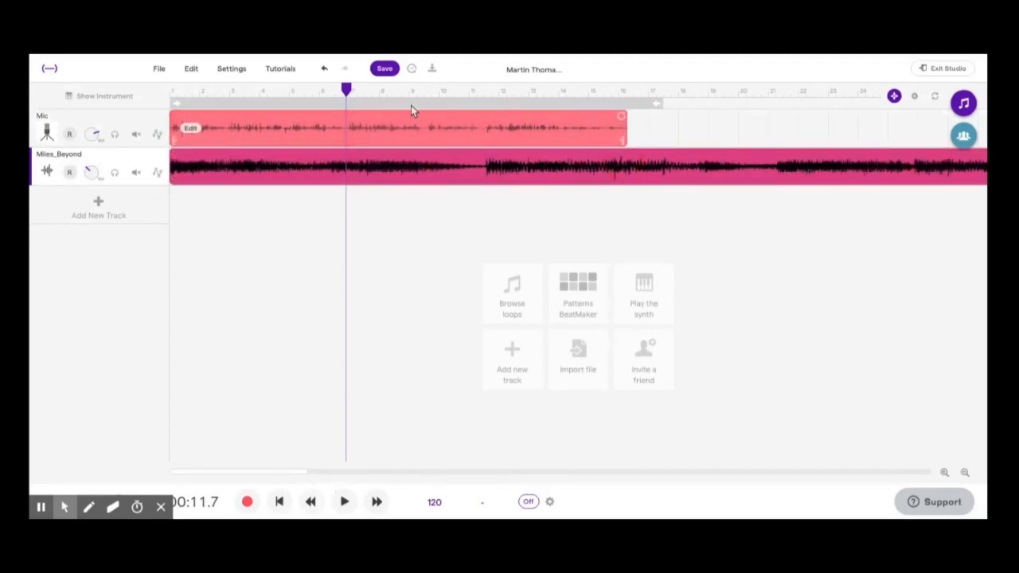
pyautogui.moveTo(346, 89); pyautogui.dragTo(627, 89)
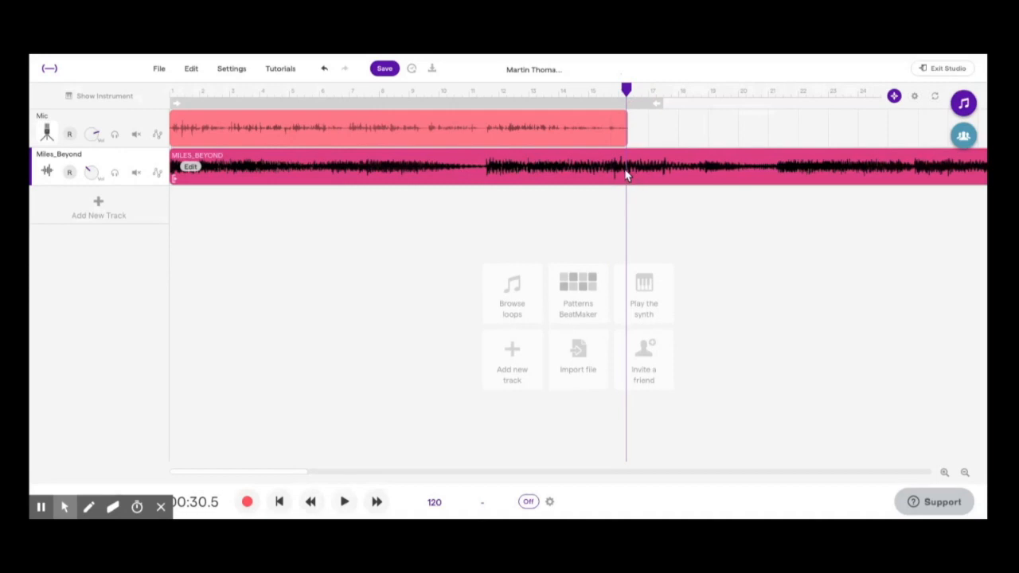
pyautogui.rightClick(626, 175)
pyautogui.click(647, 211)
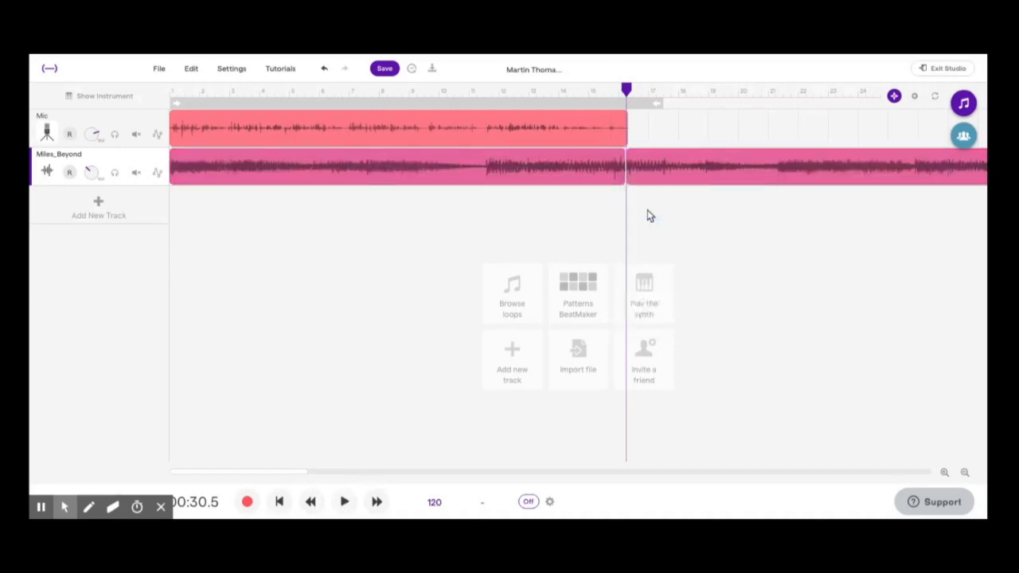
pyautogui.rightClick(653, 169)
pyautogui.click(637, 163)
pyautogui.press('Delete')
# Add a fade-in and fade-out to the Miles_Beyond clip and play the mix from the start
pyautogui.rightClick(193, 170)
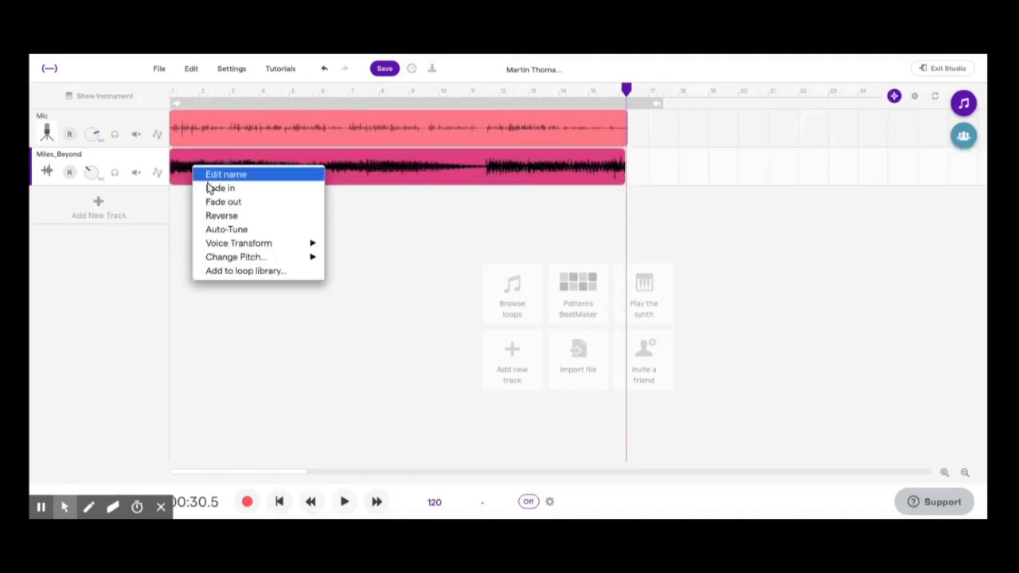
pyautogui.click(221, 188)
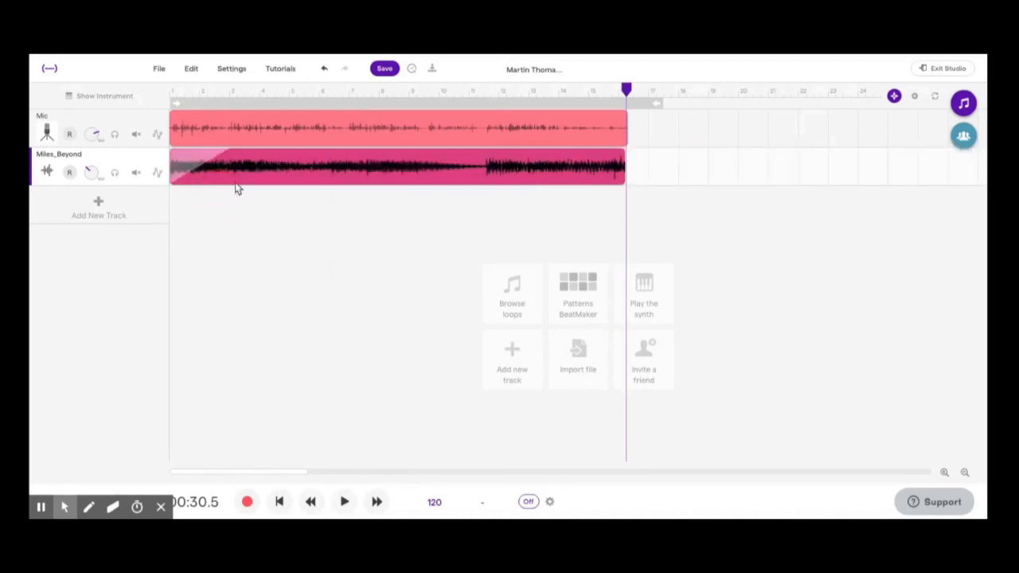
pyautogui.rightClick(254, 171)
pyautogui.click(239, 167)
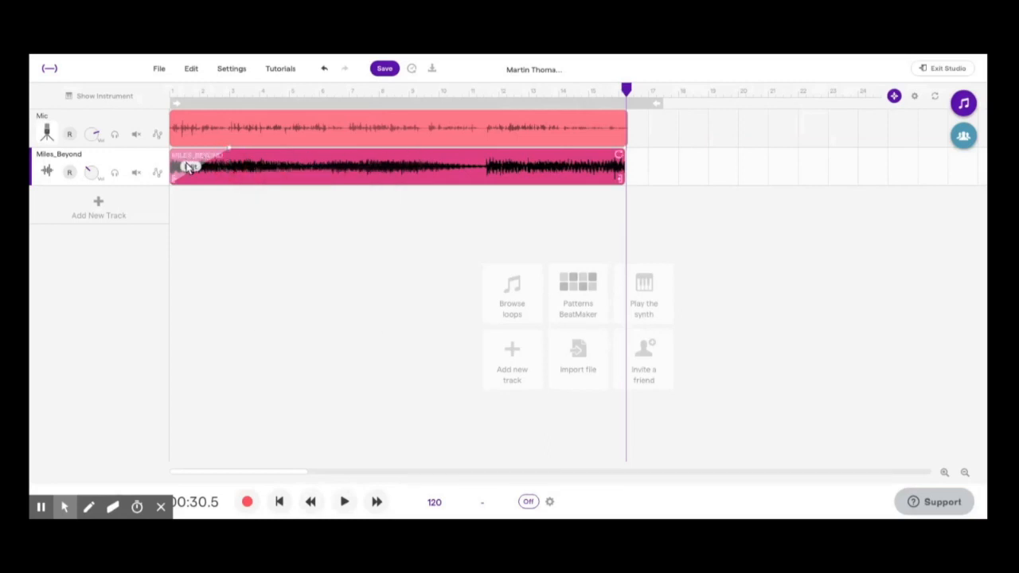
pyautogui.rightClick(190, 168)
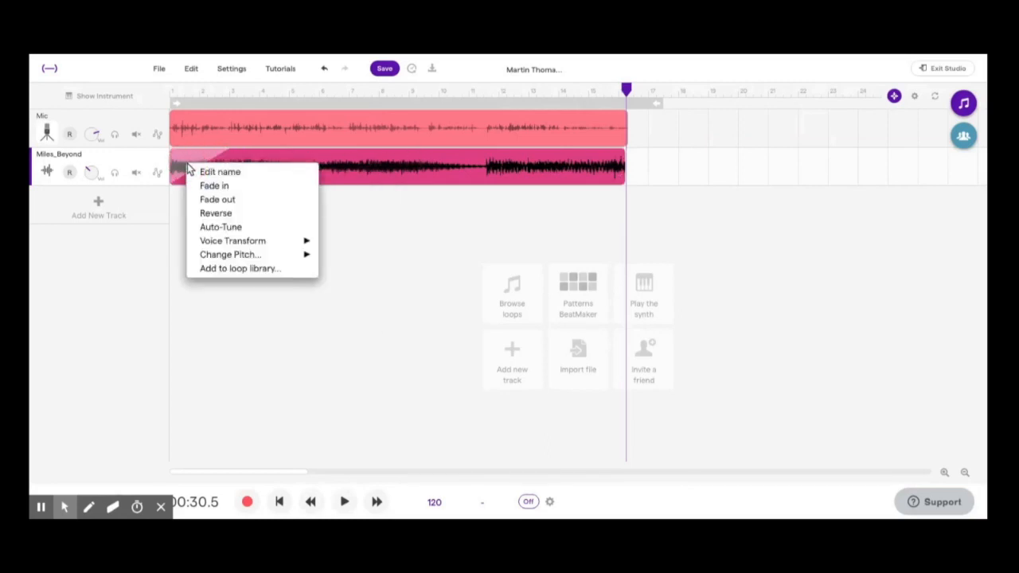
pyautogui.click(208, 199)
pyautogui.moveTo(626, 89); pyautogui.dragTo(159, 81)
pyautogui.press('space')
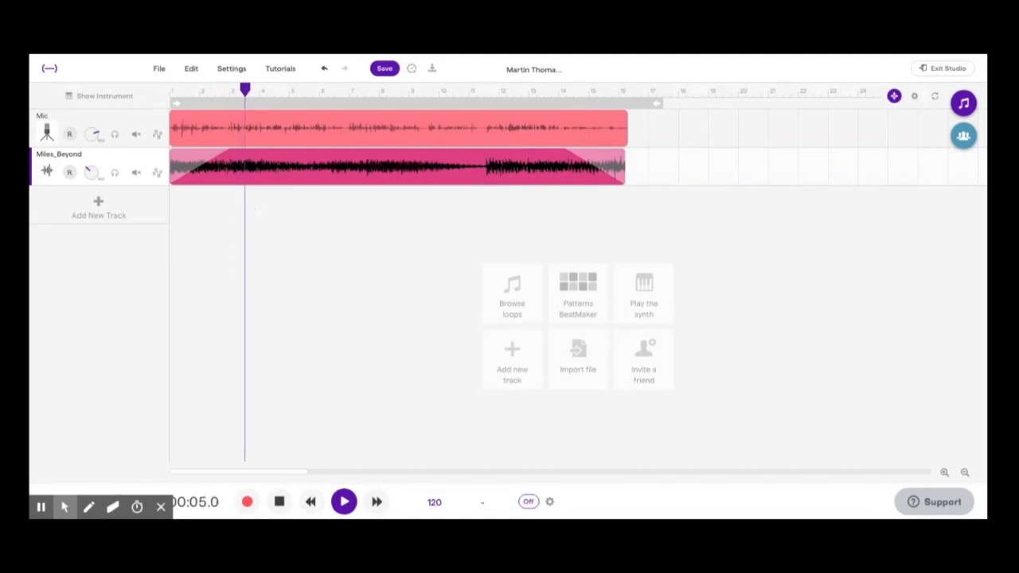
# Stop playback and save the project with its faded music
pyautogui.press('space')
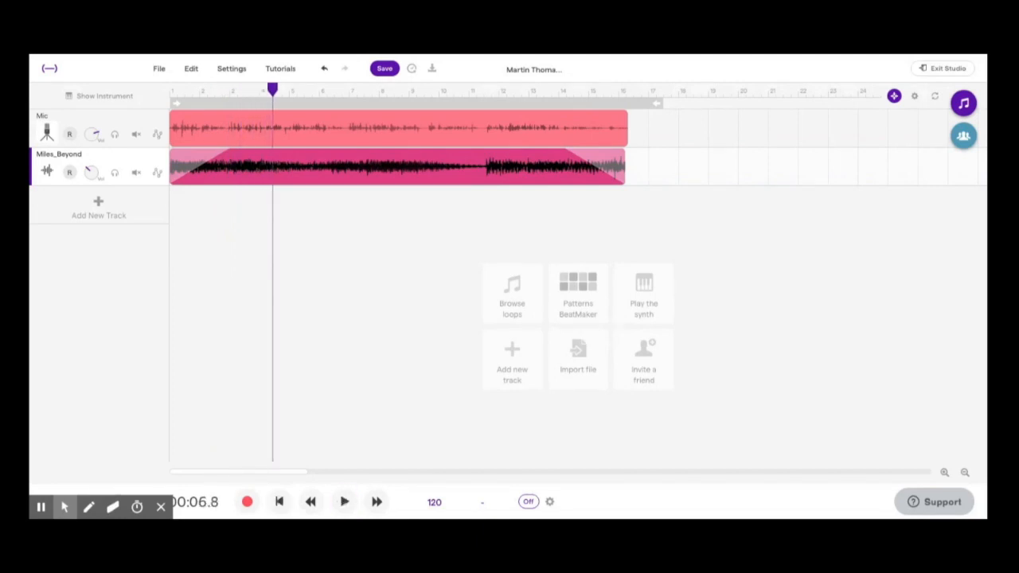
pyautogui.click(385, 69)
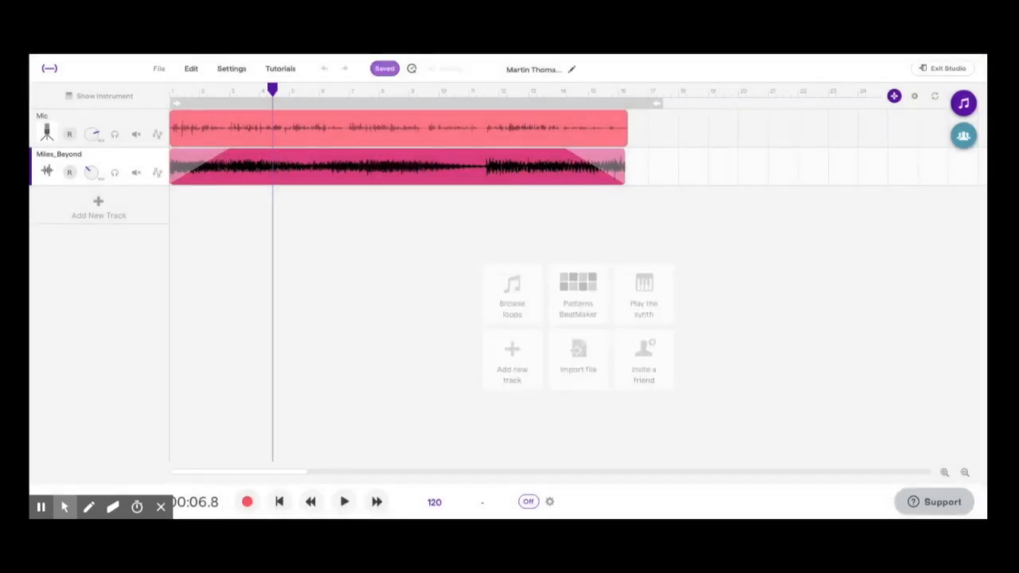
# Export the project mix to an mp3 file, retrying after the still-mixing message
pyautogui.click(159, 68)
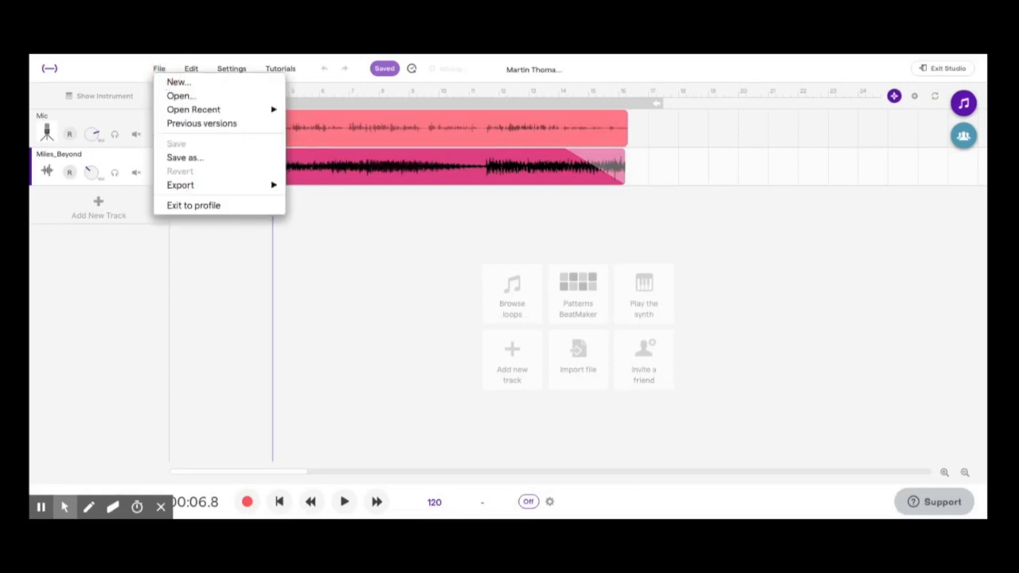
pyautogui.moveTo(191, 191)
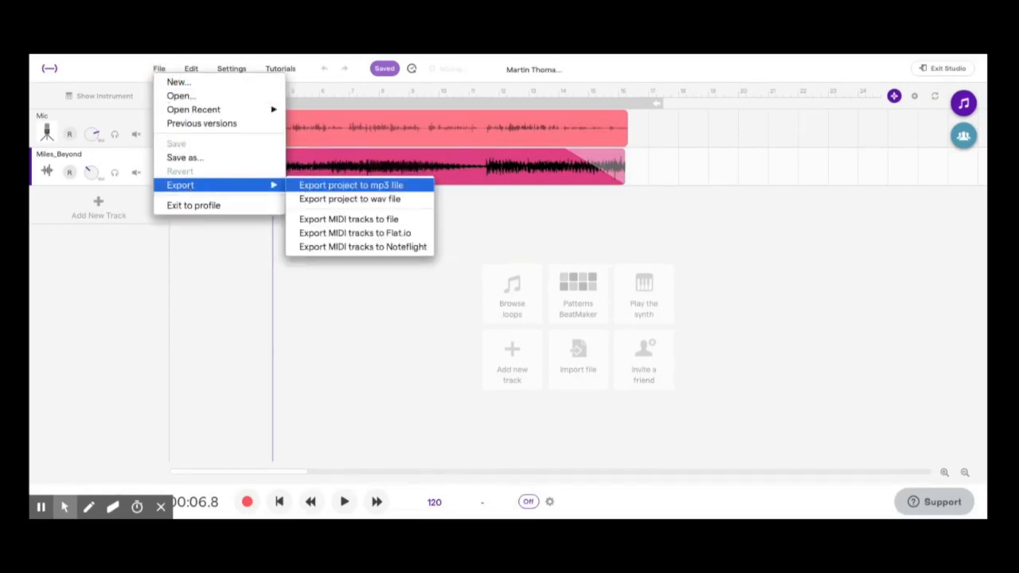
pyautogui.click(334, 199)
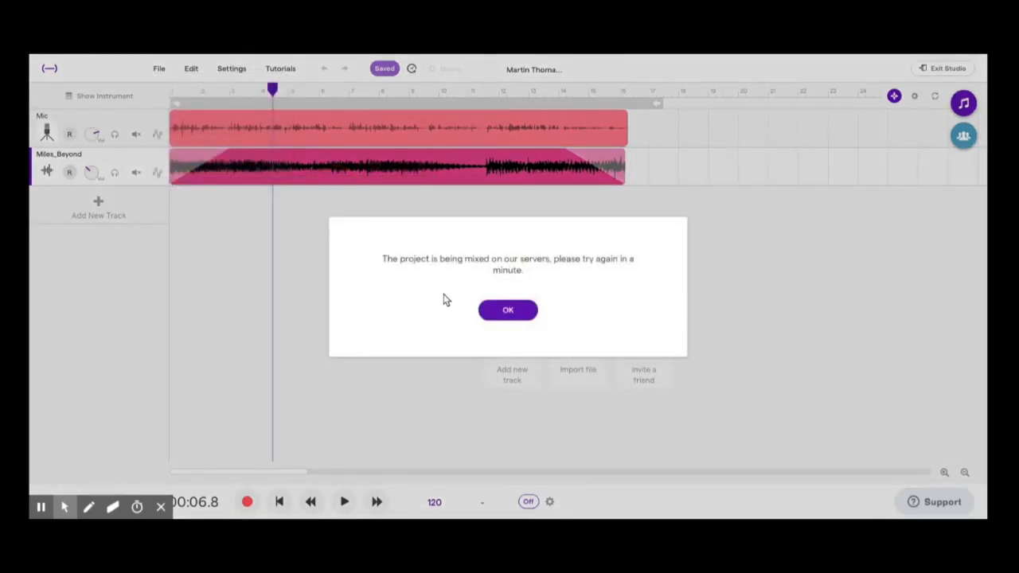
pyautogui.click(503, 310)
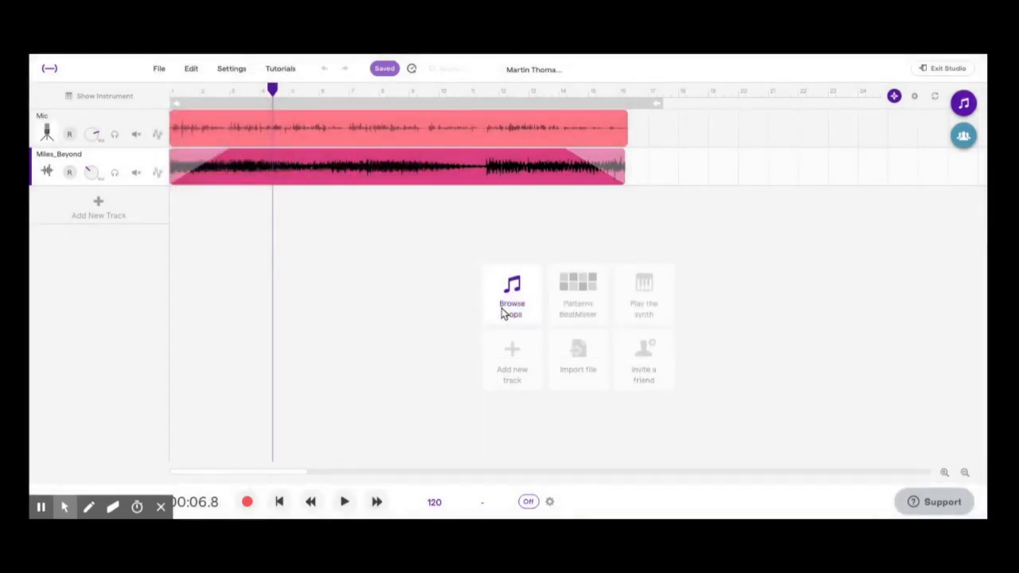
pyautogui.moveTo(42, 506)
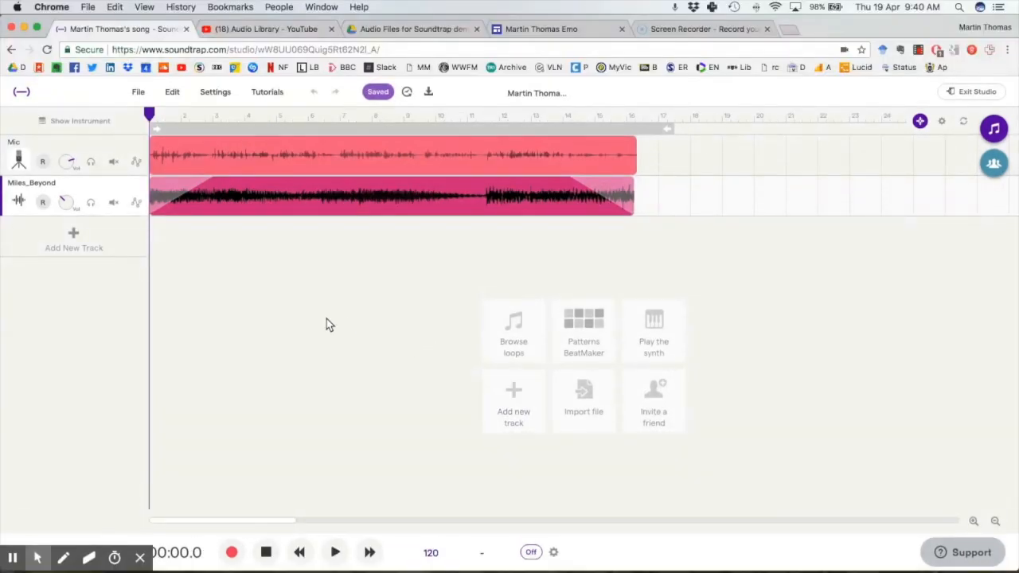
pyautogui.click(138, 92)
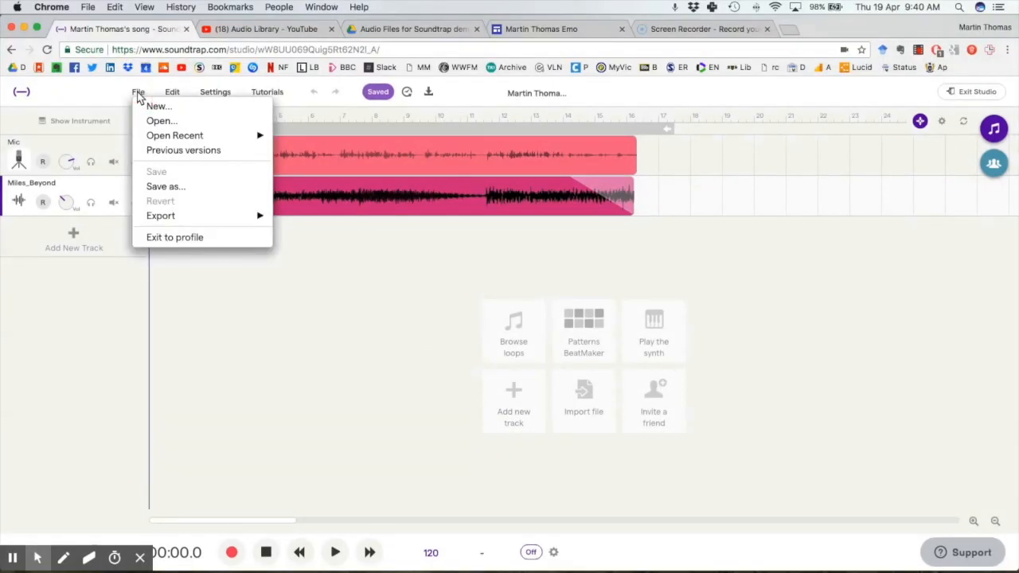
pyautogui.moveTo(194, 217)
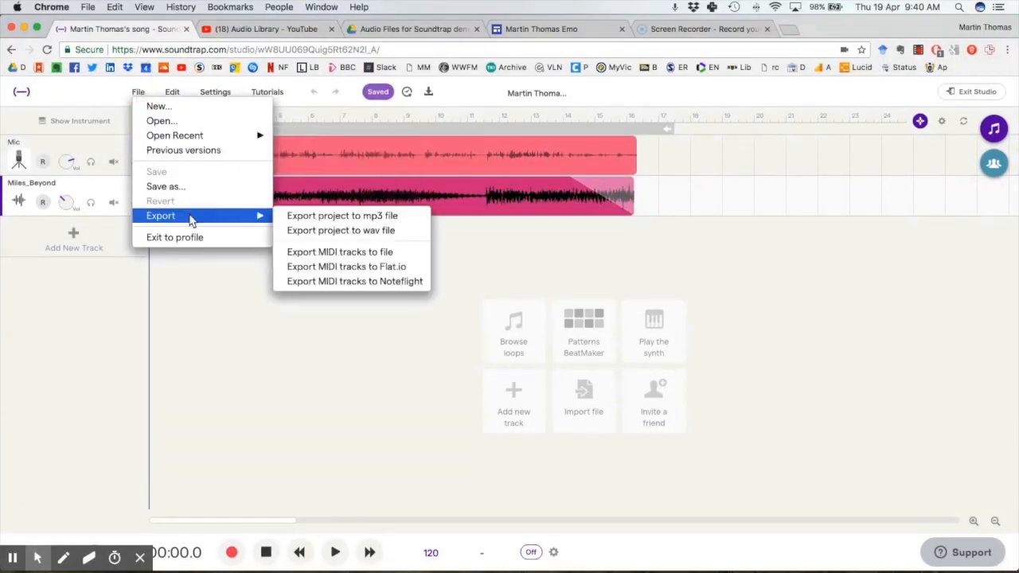
pyautogui.click(361, 216)
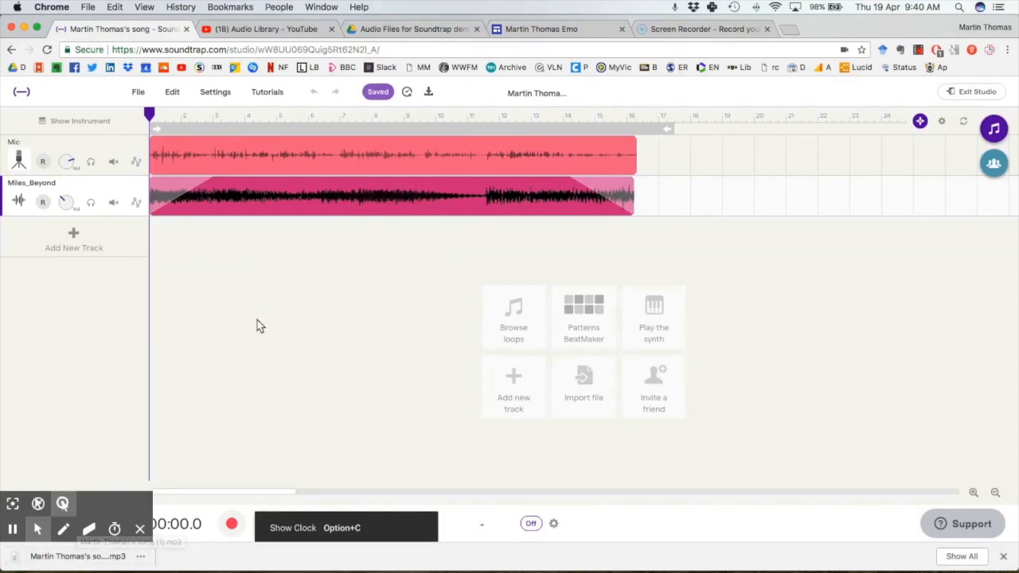
# Drag the exported song mp3 from Finder's Downloads into the Drive folder 'Audio Files for Soundtrap demo 2018'
pyautogui.click(416, 30)
pyautogui.click(371, 277)
pyautogui.press('super+Tab')
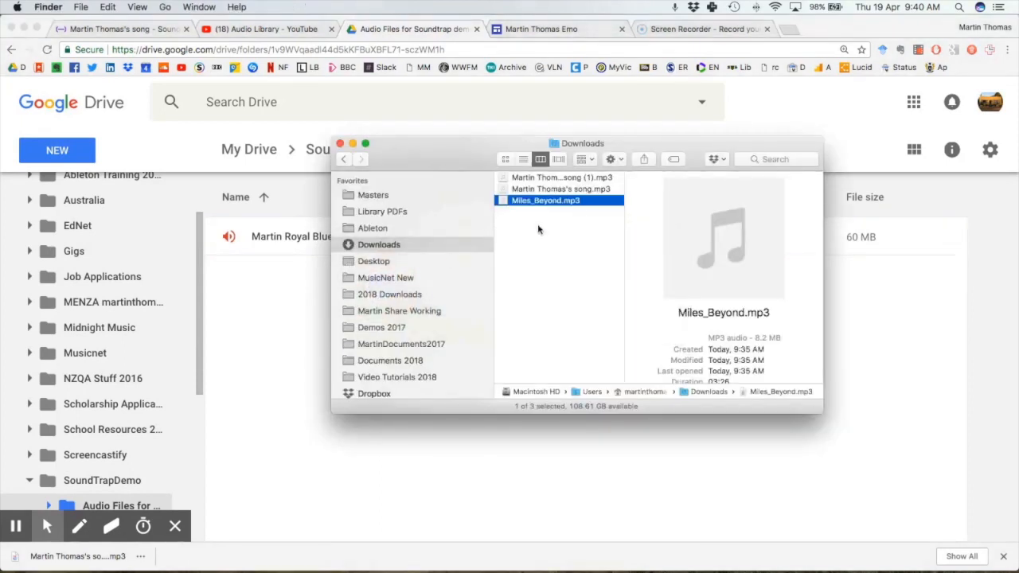
pyautogui.moveTo(452, 158); pyautogui.dragTo(654, 218)
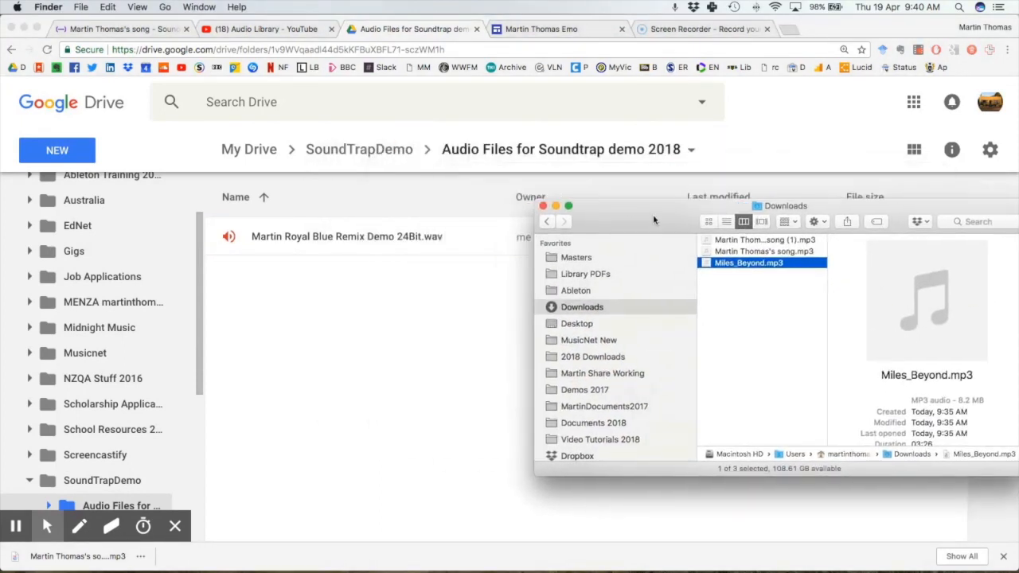
pyautogui.click(746, 240)
pyautogui.click(748, 251)
pyautogui.moveTo(748, 252); pyautogui.dragTo(356, 306)
pyautogui.click(358, 308)
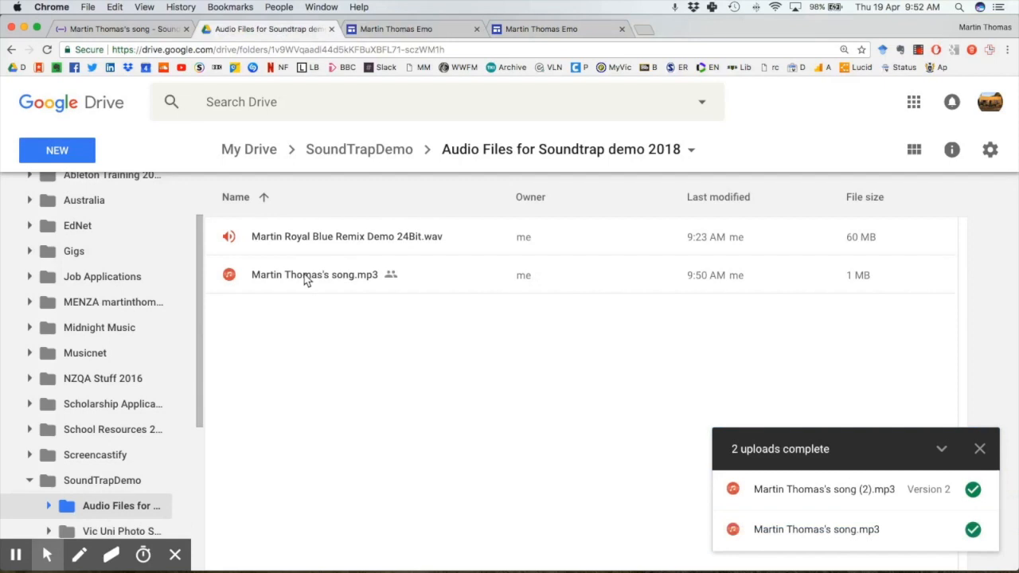
# Copy the song mp3's Google Drive share link, then return to the Google Sites editor
pyautogui.rightClick(306, 275)
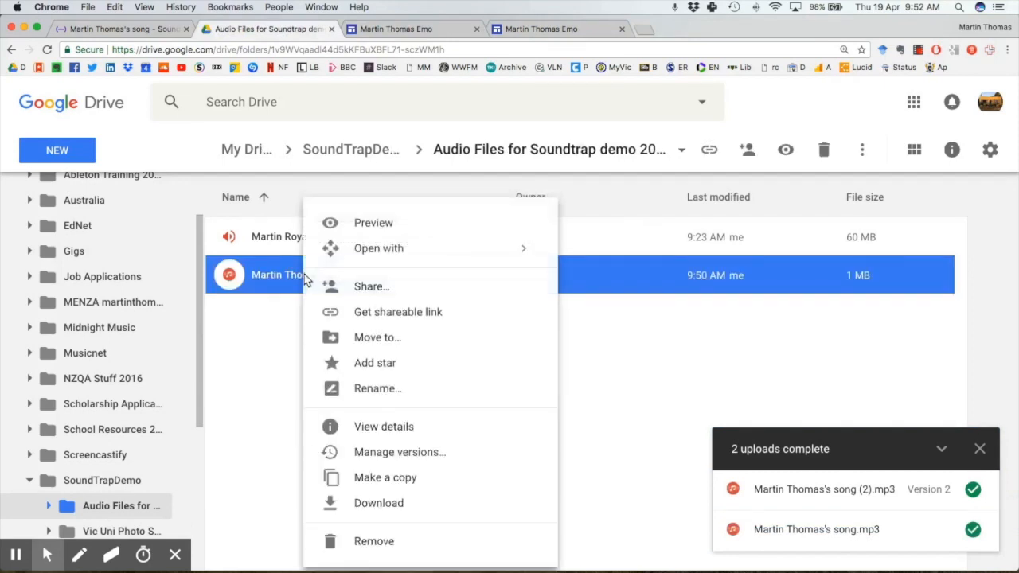
pyautogui.click(390, 291)
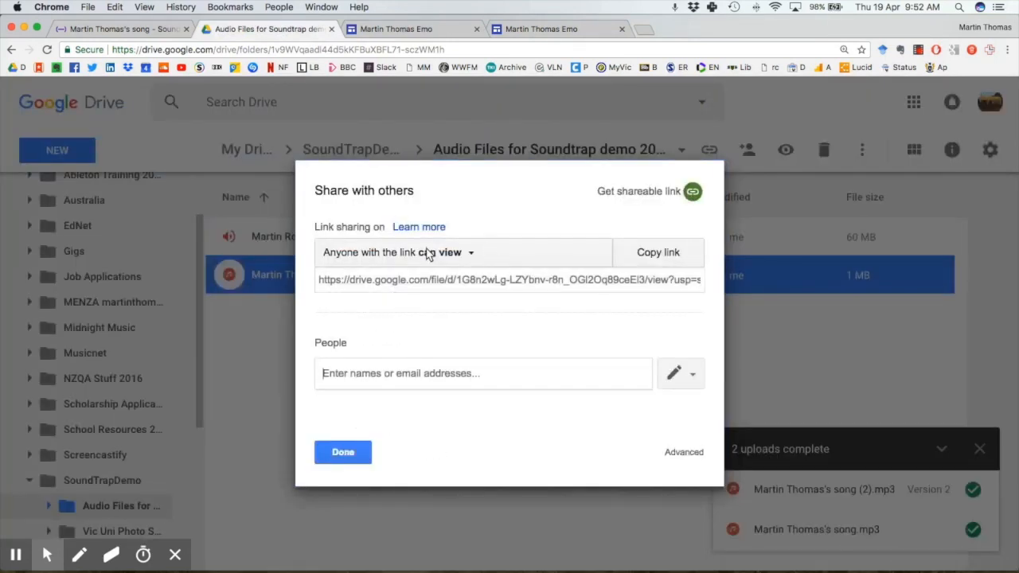
pyautogui.click(651, 257)
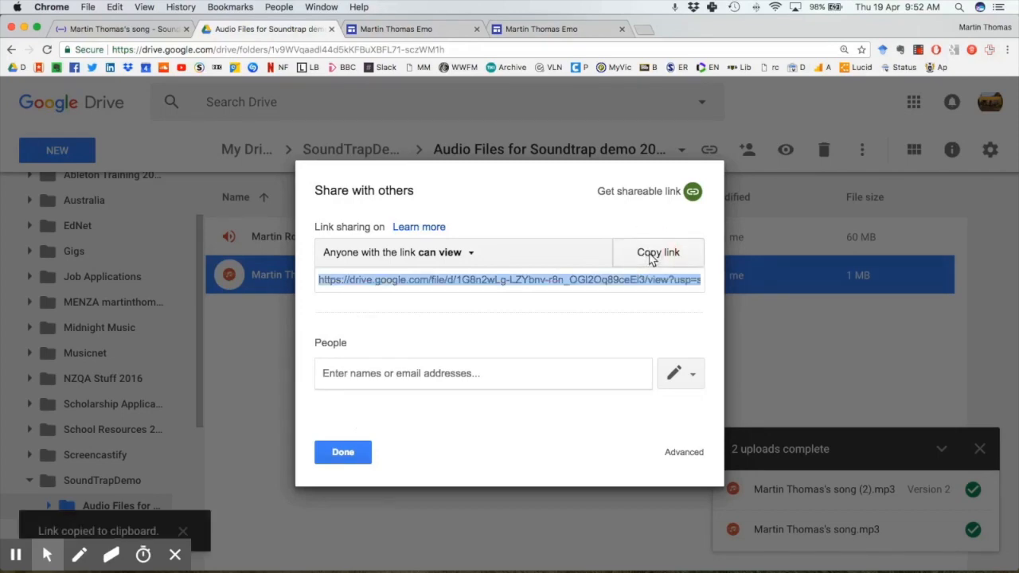
pyautogui.click(355, 450)
pyautogui.click(404, 24)
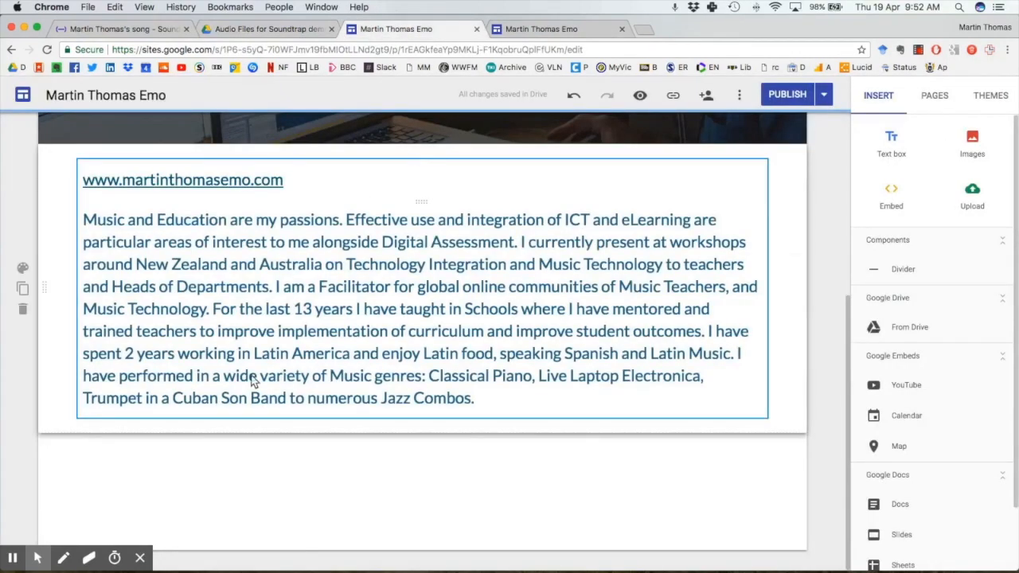
# Embed the song's Drive link as an audio player, shrink it, and place it above the bio text
pyautogui.click(213, 462)
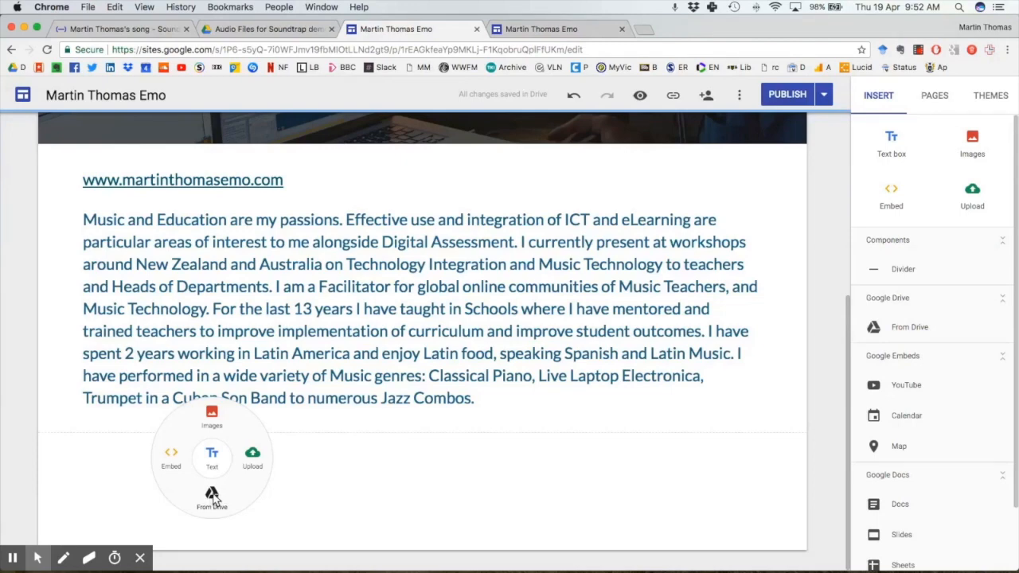
pyautogui.click(173, 459)
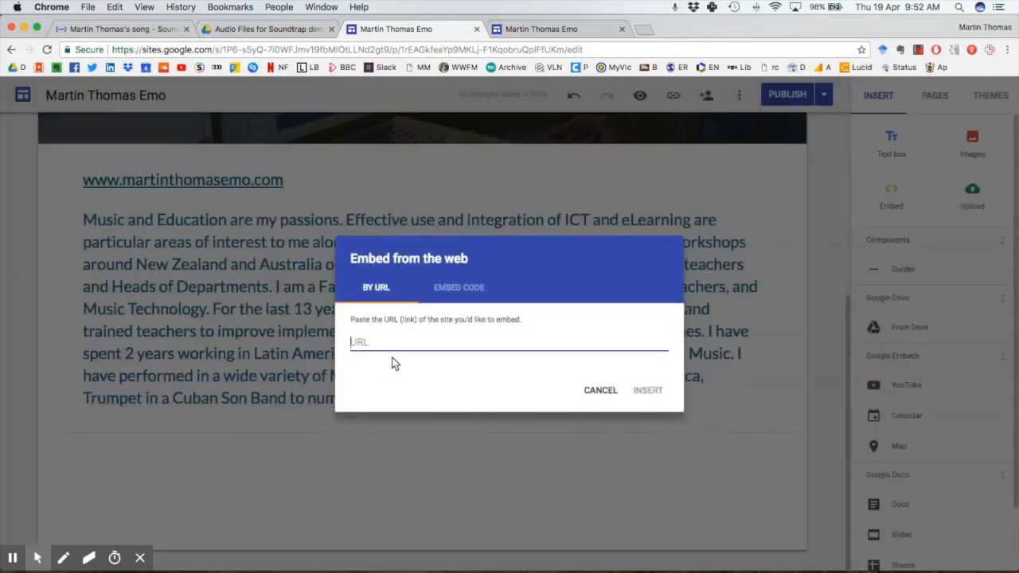
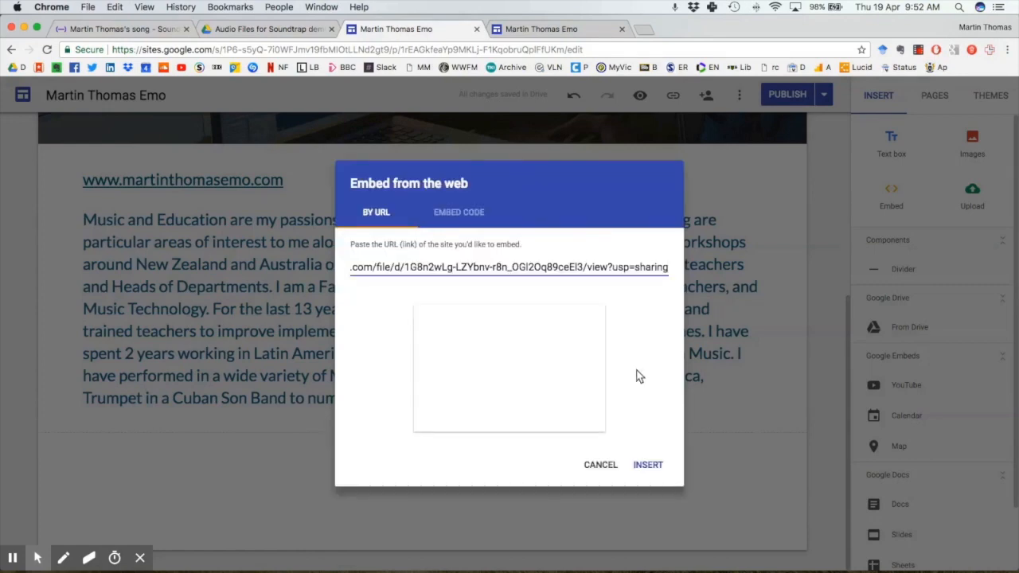
pyautogui.click(647, 465)
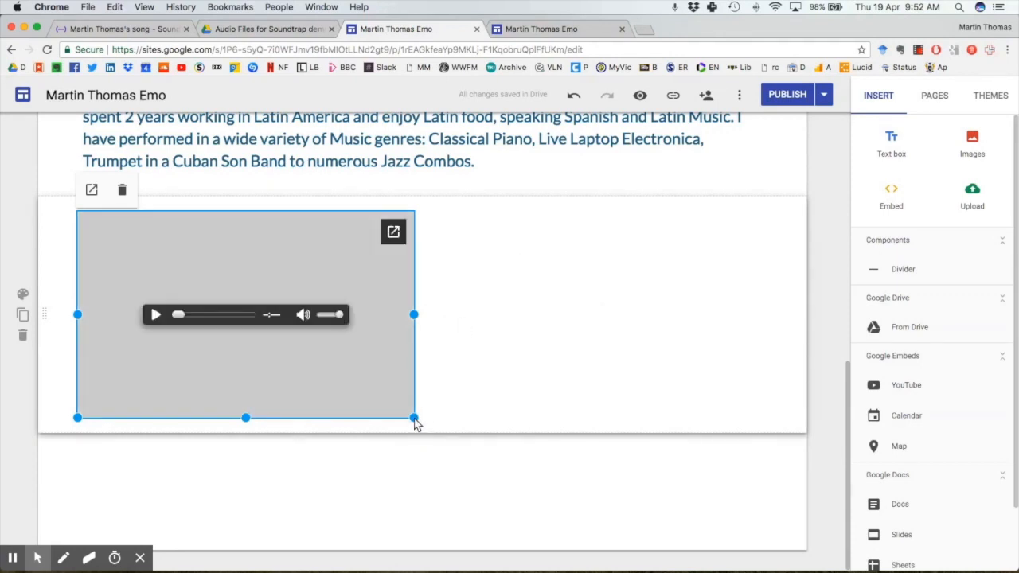
pyautogui.moveTo(414, 422); pyautogui.dragTo(217, 363)
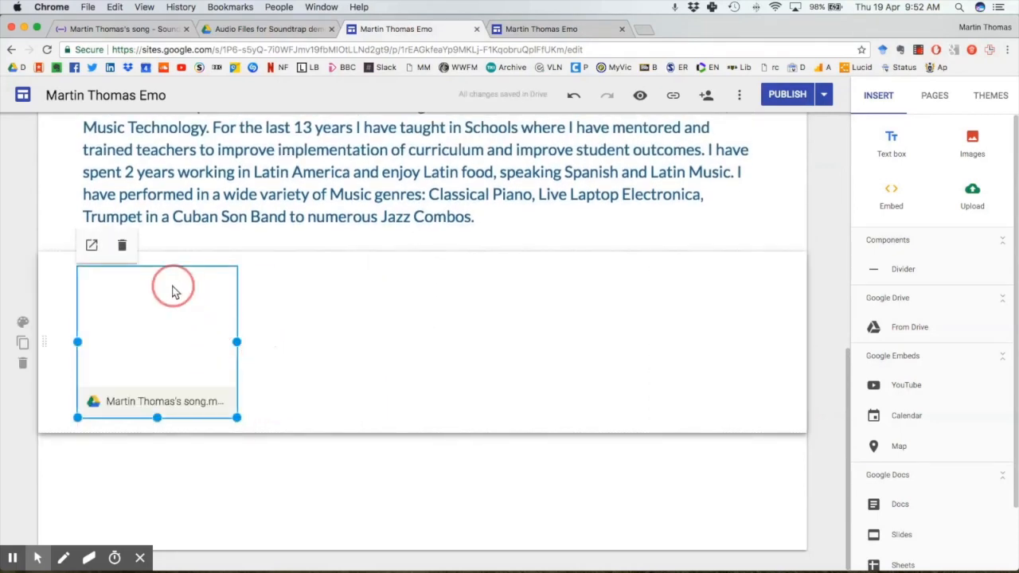
pyautogui.moveTo(182, 314); pyautogui.dragTo(266, 500)
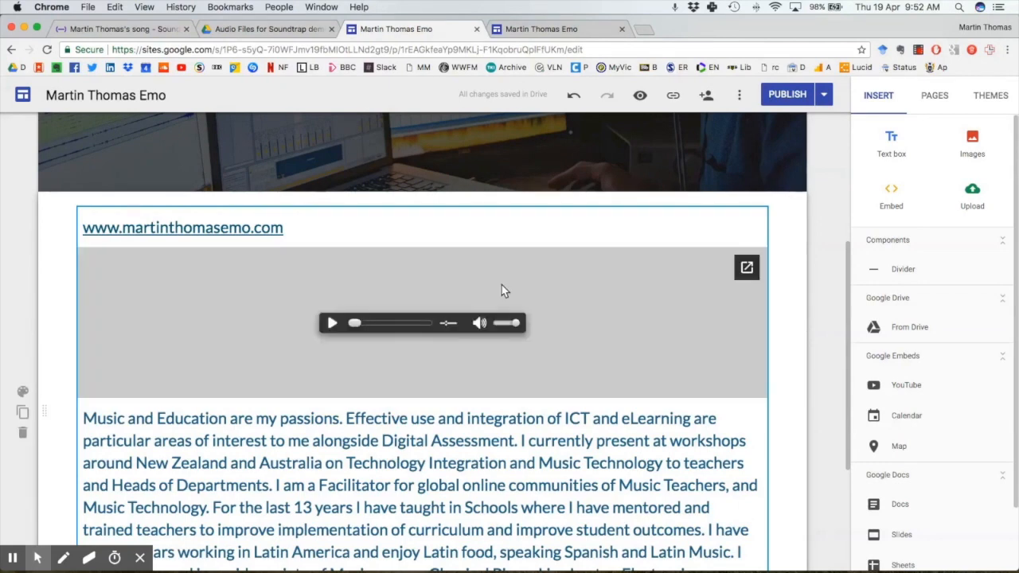
# Publish the site, then play the embedded song on the live page to 0:07 and pause
pyautogui.click(786, 95)
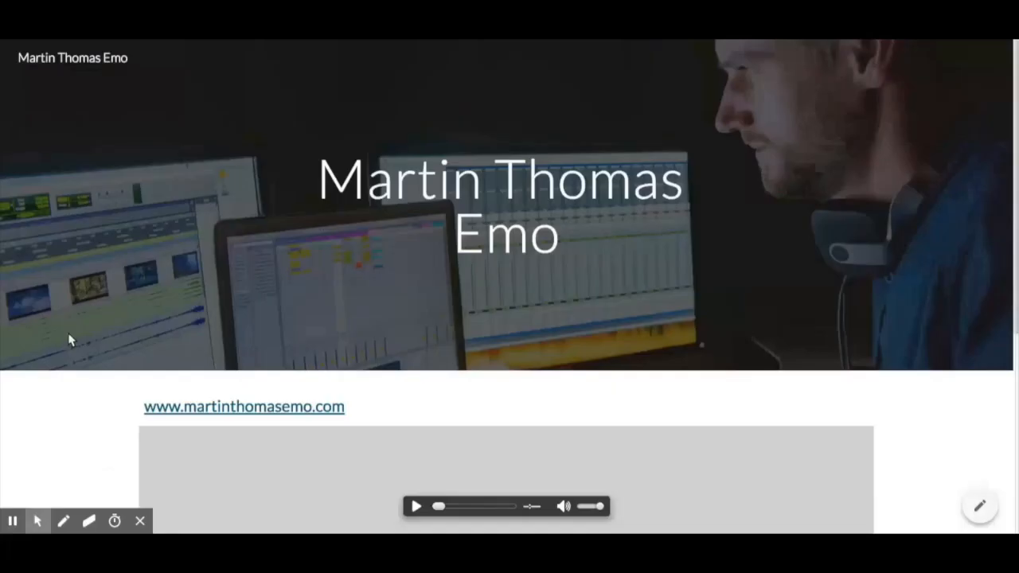
pyautogui.scroll(-5, 68, 340)
pyautogui.scroll(1, 69, 340)
pyautogui.scroll(1, 426, 331)
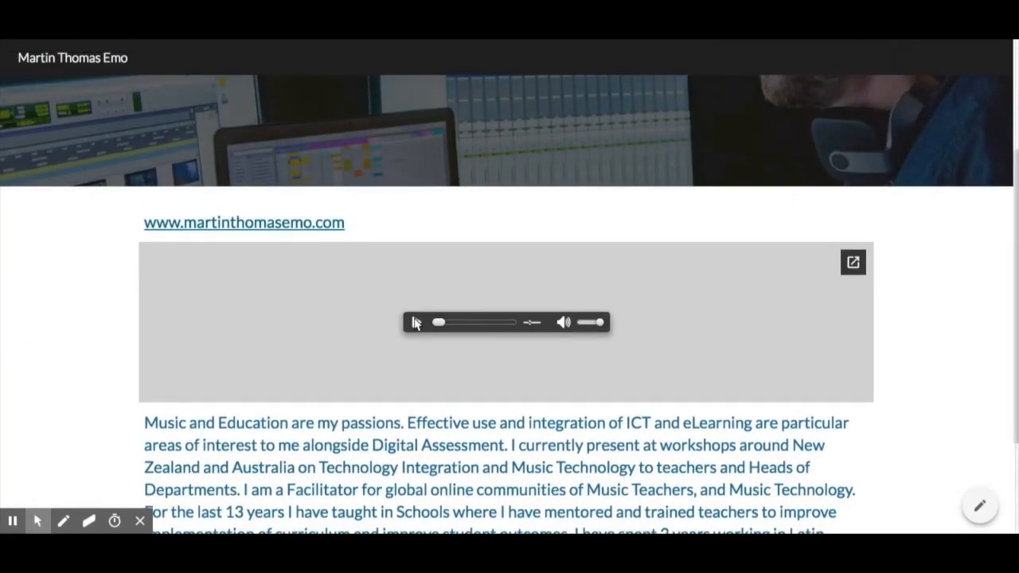
pyautogui.click(415, 322)
pyautogui.click(414, 322)
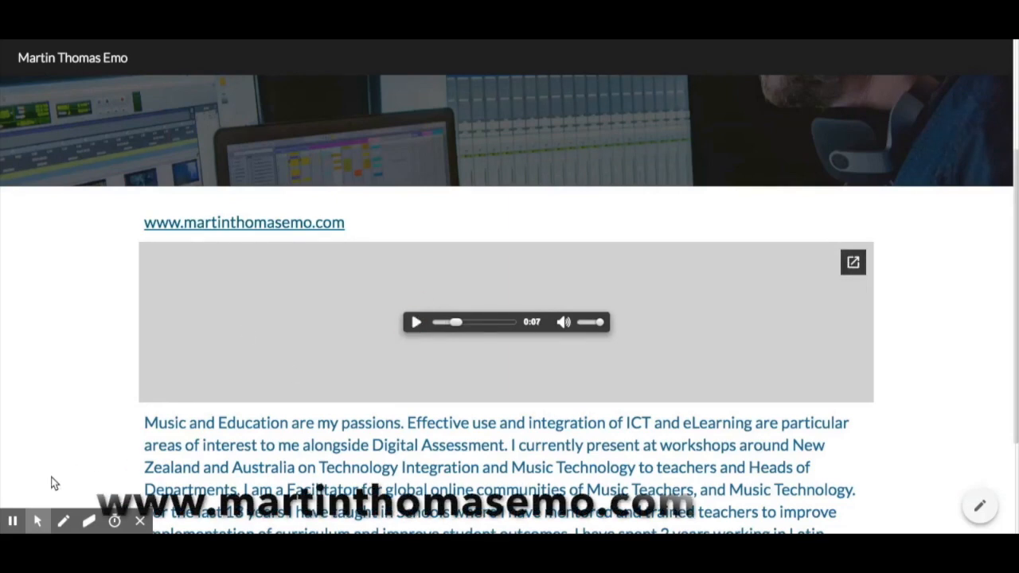